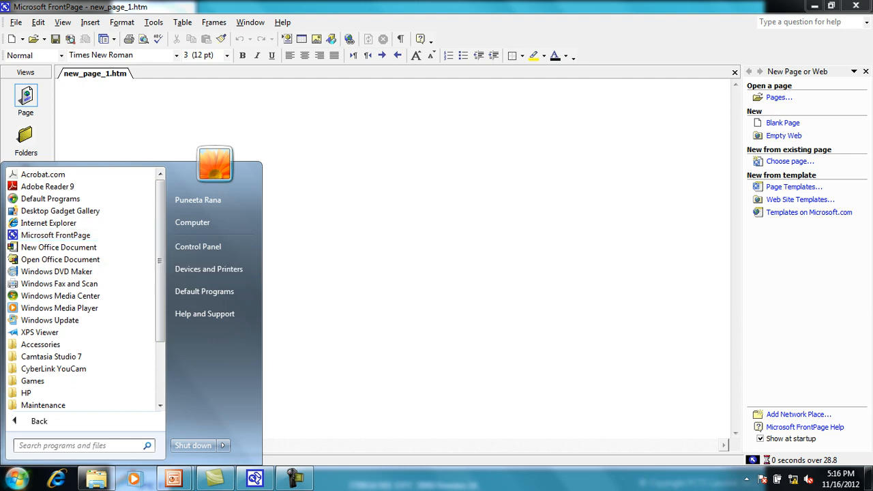
Look at the Folders, Reports and Navigation views, and return to the Page view
key("Escape")
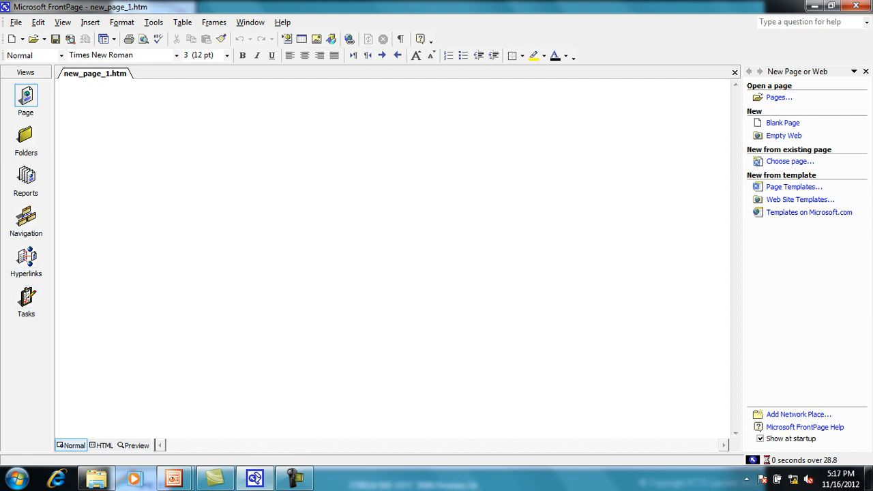
left_click(26, 140)
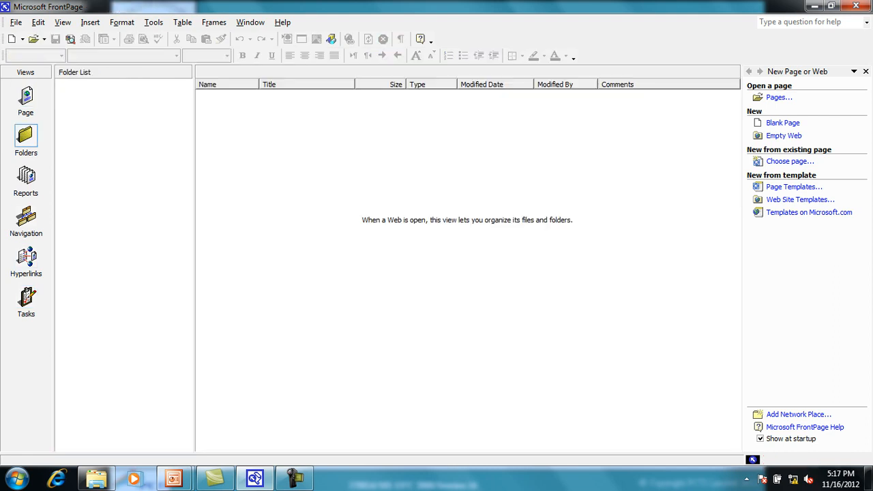
left_click(26, 178)
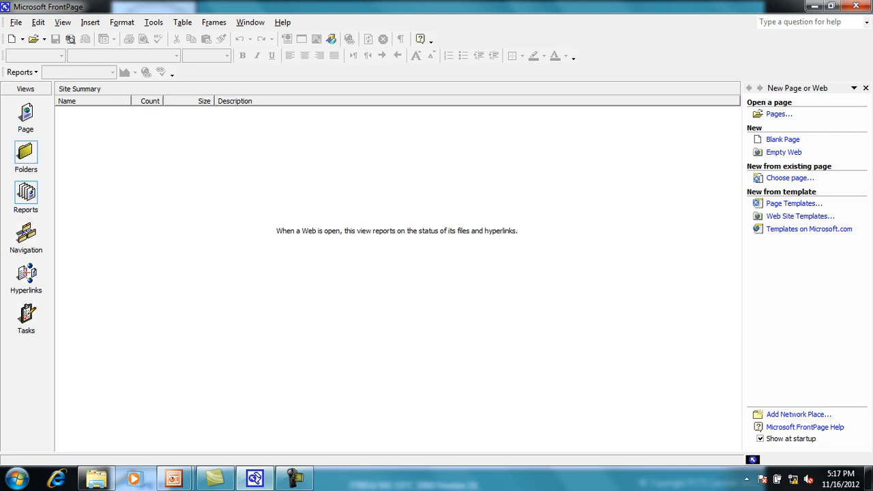
left_click(26, 235)
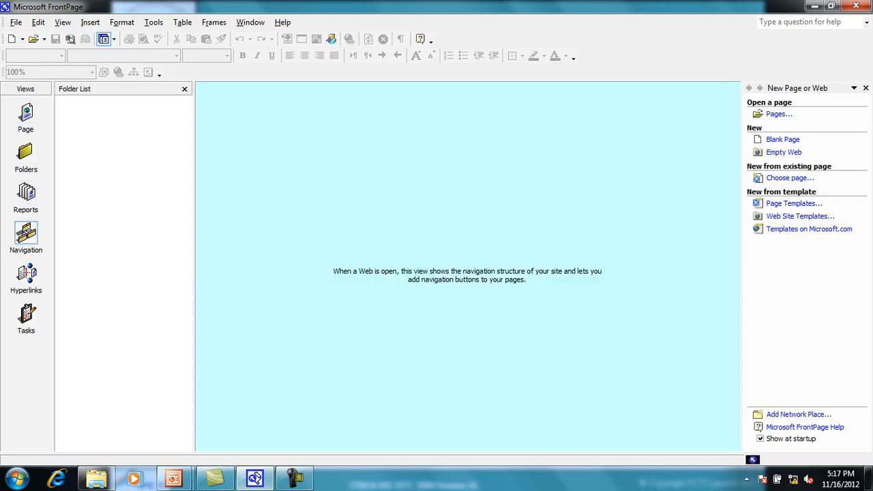
left_click(26, 115)
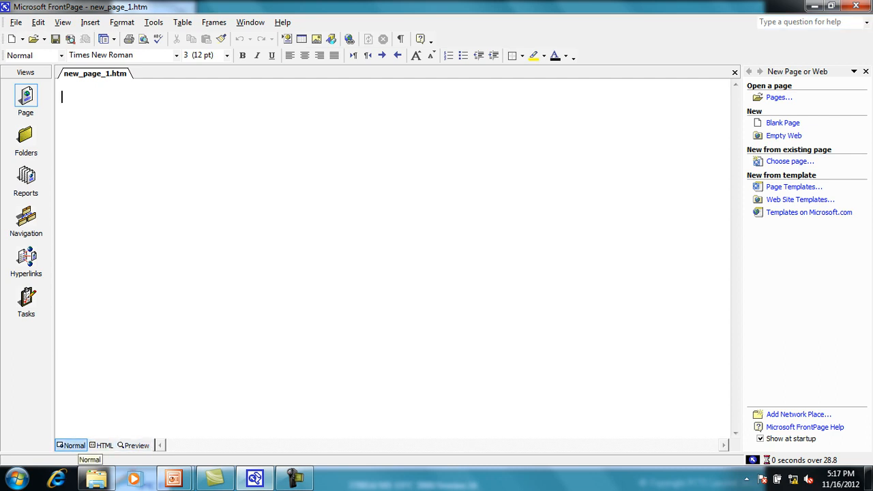
Examine the blank page's HTML source and its preview
left_click(102, 445)
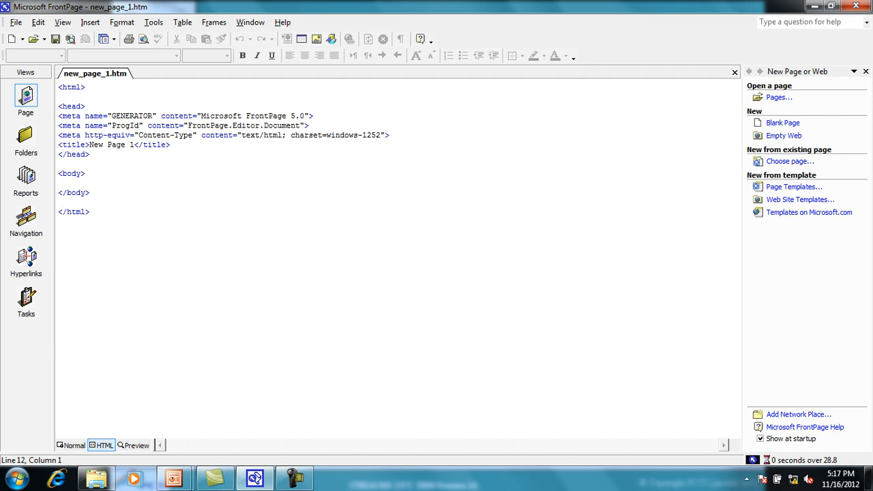
left_click(59, 182)
left_click(134, 446)
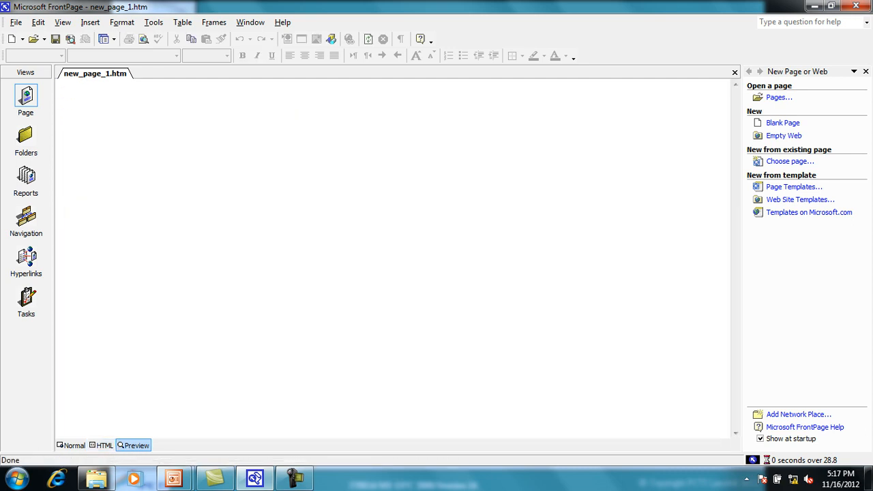
Return to the Normal editing view and enter the heading text HOME PAGE on the blank page
left_click(72, 445)
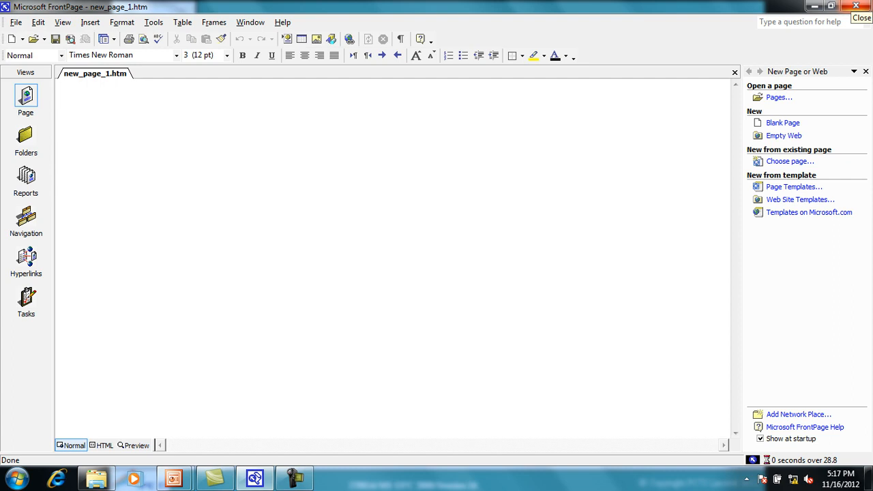
type("HOME")
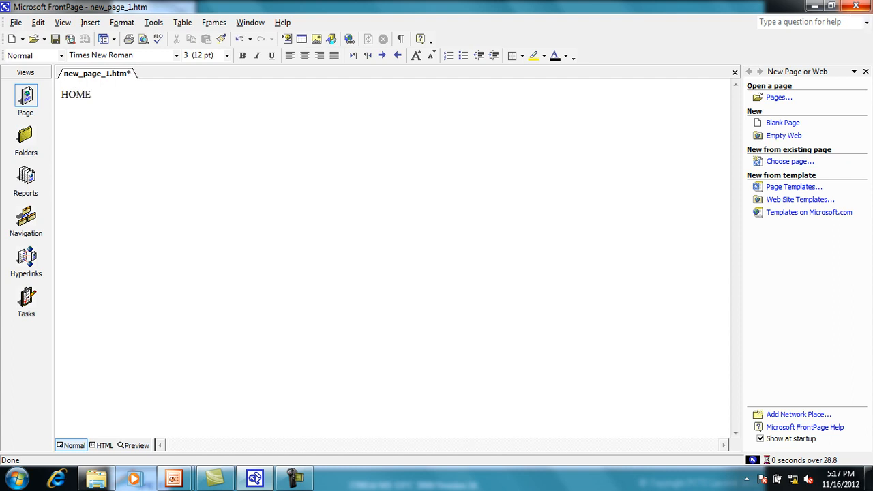
type(" PAGE")
Format the HOME PAGE heading as size 7 (36 pt), bold, underlined and centred
key("shift+Left")
key("shift+Left")
key("shift+Left")
key("shift+Left")
key("shift+Left")
key("shift+Left")
key("shift+Left")
key("shift+Left")
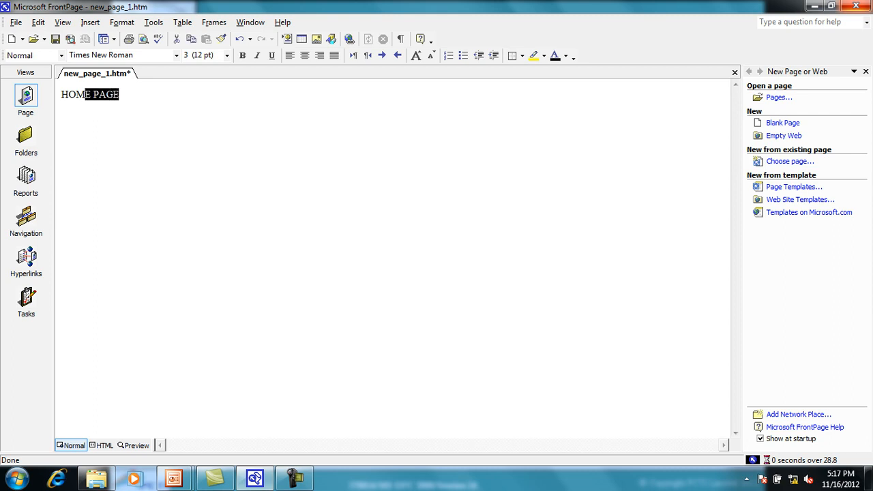
key("shift+Left")
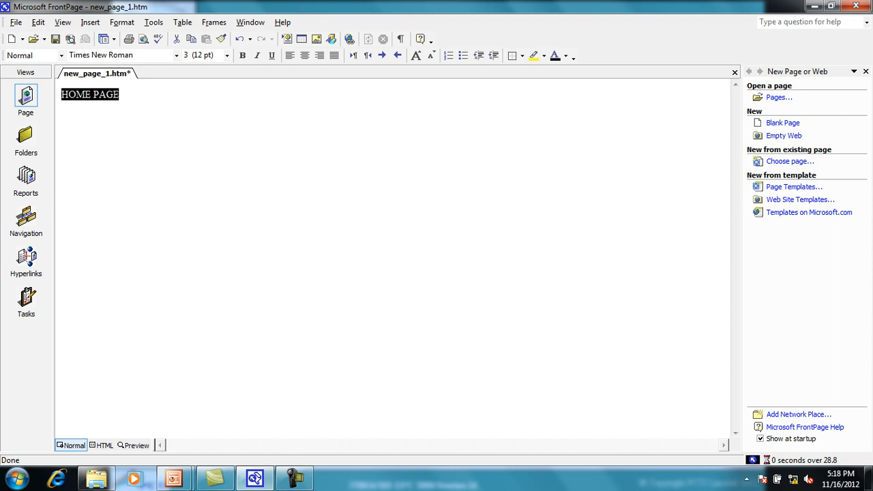
left_click(227, 56)
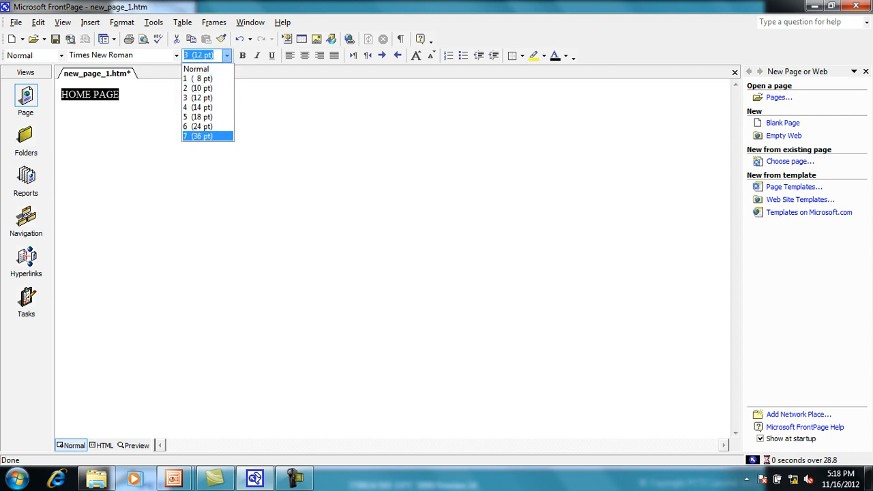
left_click(206, 135)
key("ctrl+b")
key("ctrl+u")
left_click(305, 56)
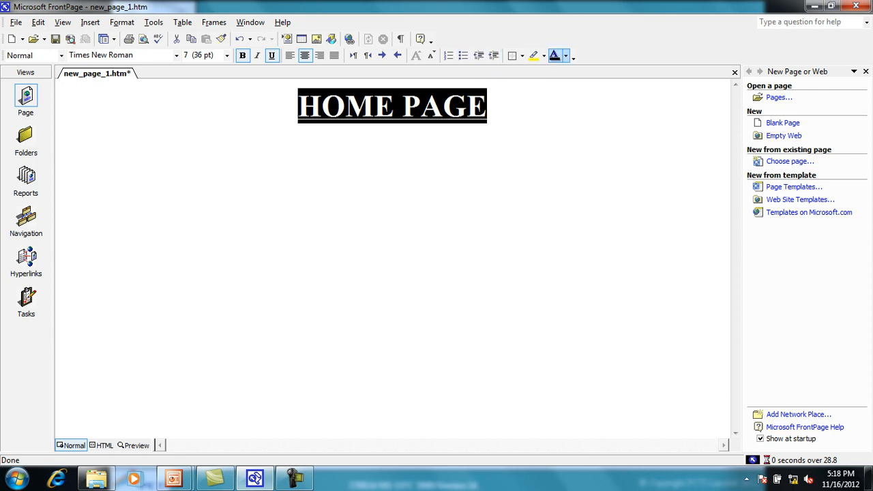
Change the HOME PAGE heading's font colour to purple
left_click(565, 57)
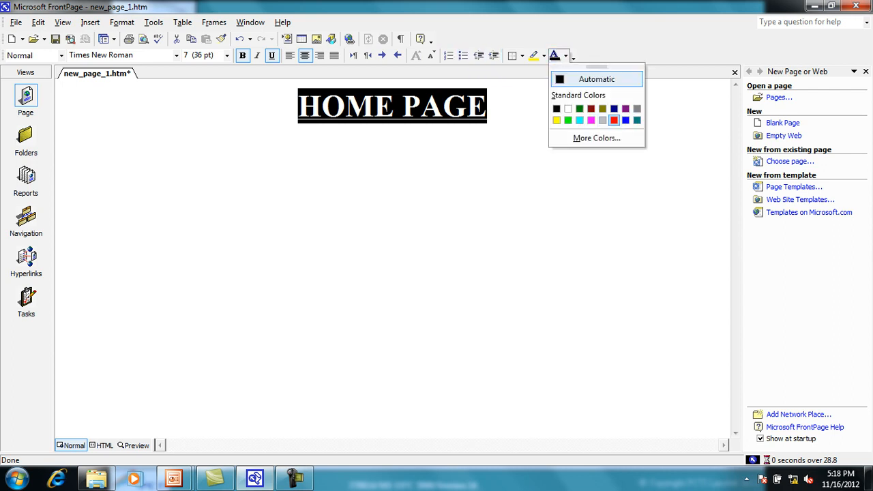
left_click(625, 108)
left_click(488, 106)
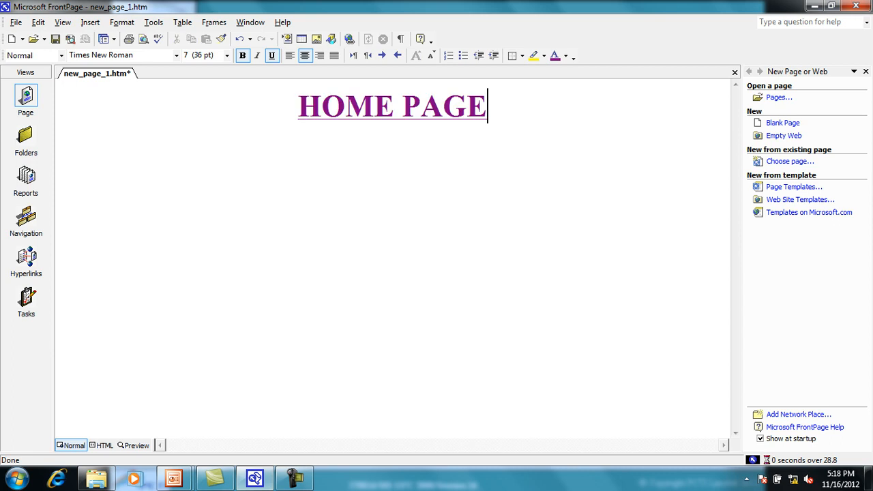
Start a justified paragraph below the heading, without underline and at font size 6 (24 pt)
key("Return")
left_click(335, 55)
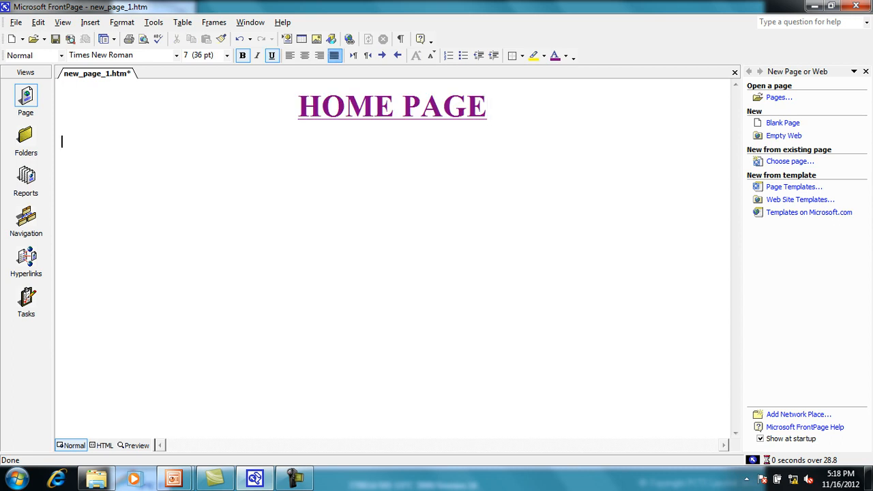
left_click(271, 55)
left_click(226, 56)
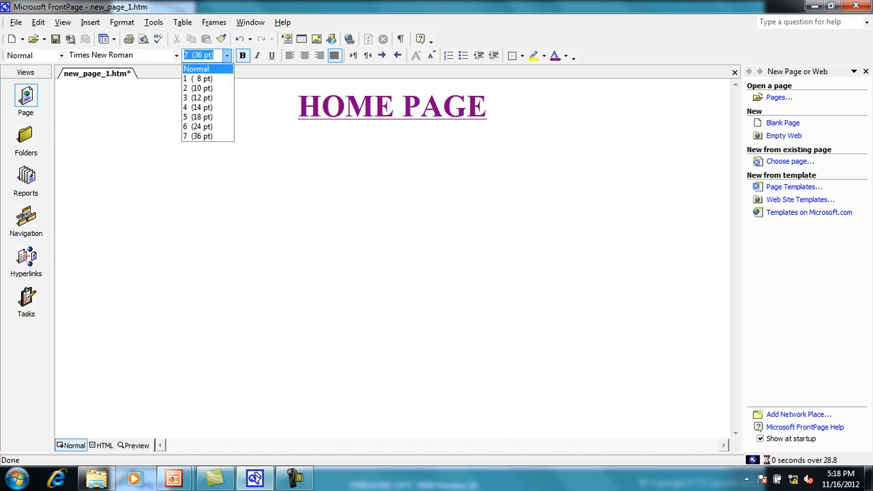
left_click(199, 127)
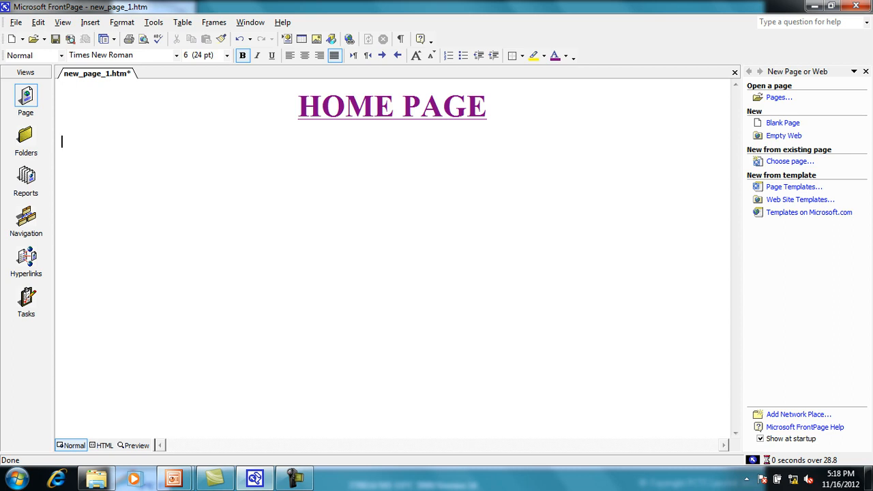
Enter the line "Welcome to the XYZ Page" below the heading
type("Welcome ")
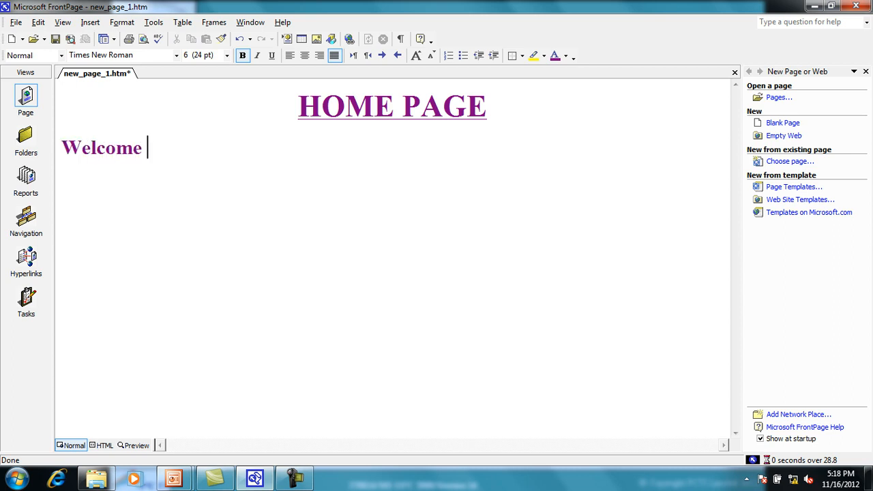
type("toth")
key("BackSpace")
key("BackSpace")
type("the ")
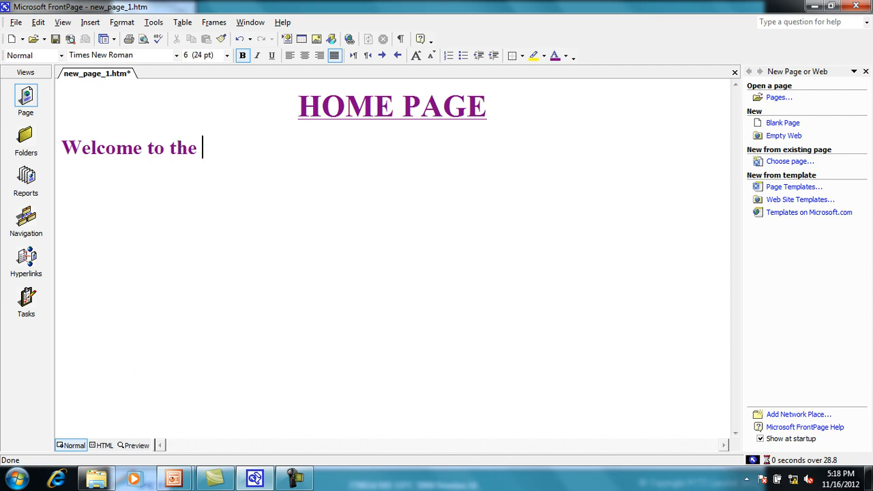
type("XYZ")
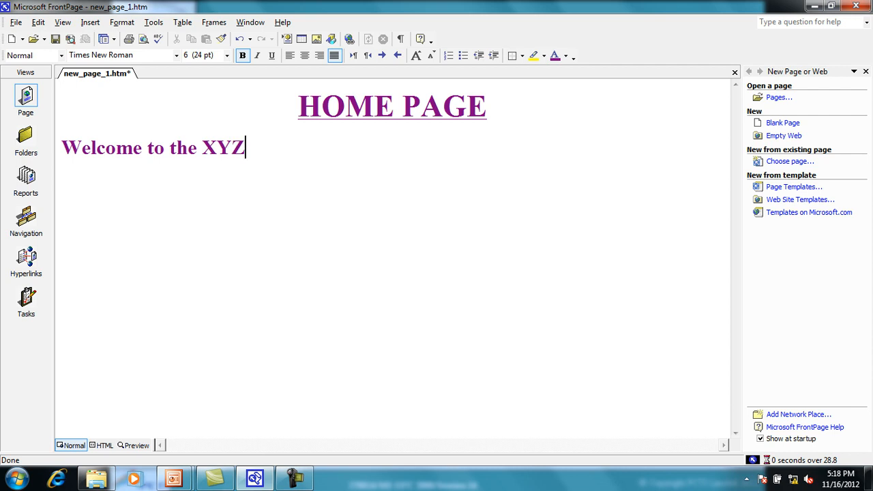
type(" Page ")
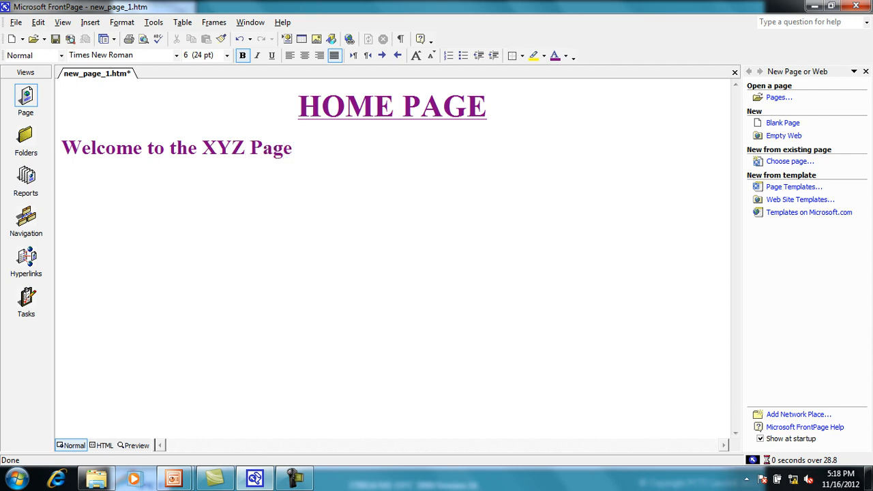
Enter "This is the home page of XYZ site." below the welcome line, leaving a blank line between, and end the paragraph
type("TH")
key("BackSpace")
type("his is the ")
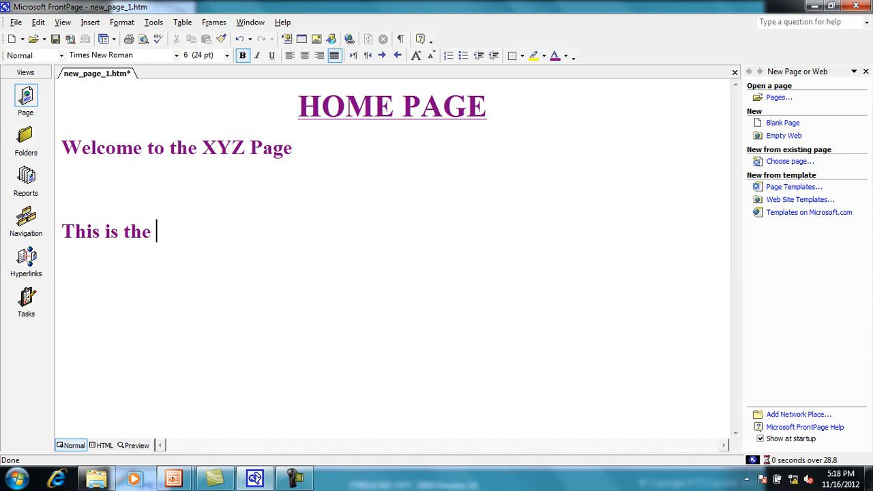
type("home pa")
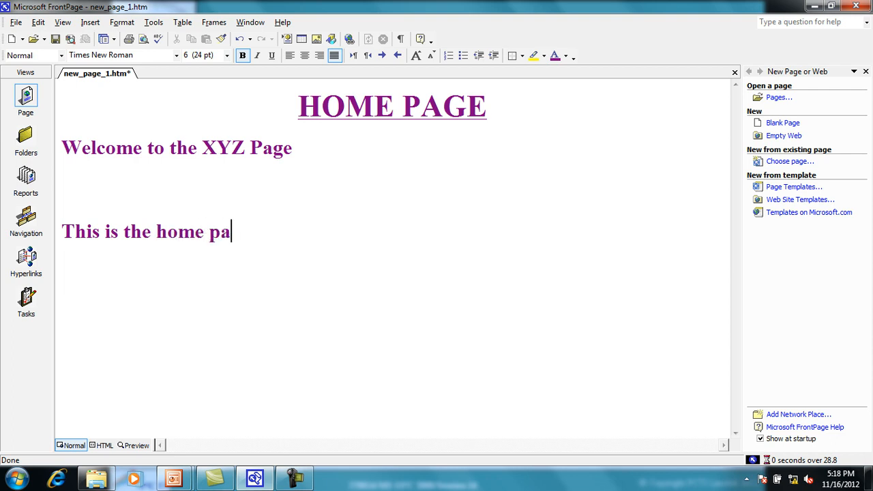
type("ge of XYZ ")
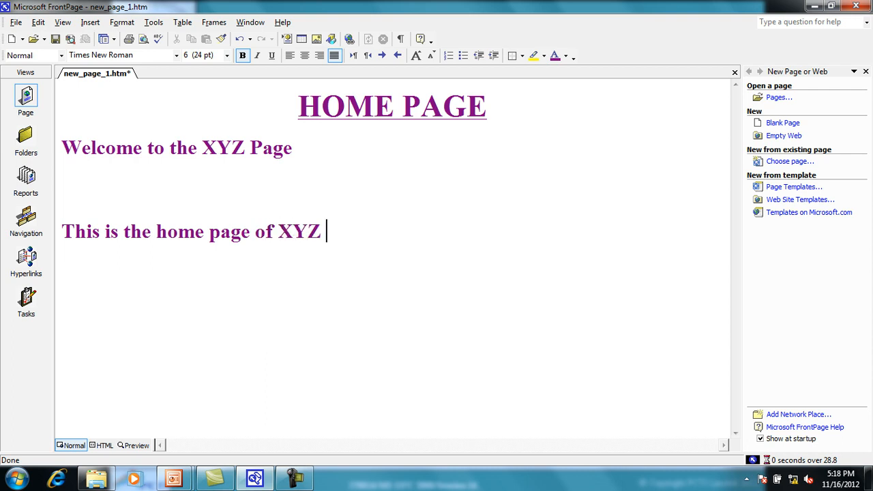
type("site")
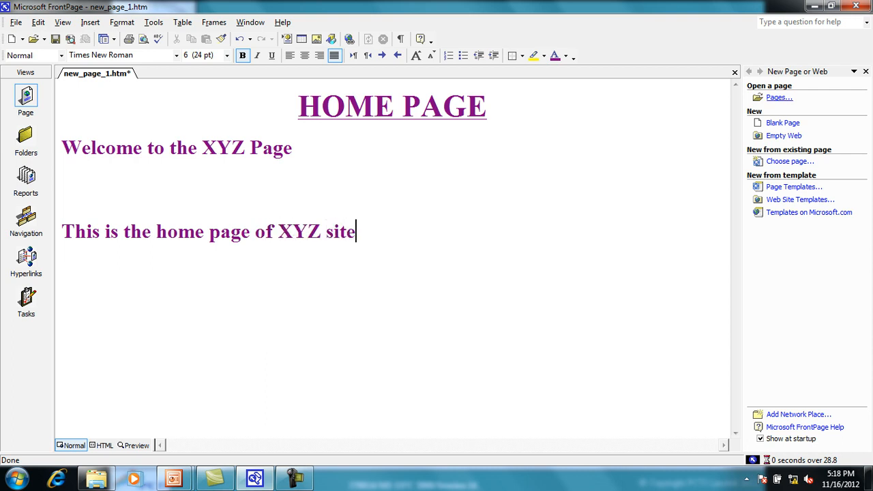
type(".")
key("Return")
left_click(315, 39)
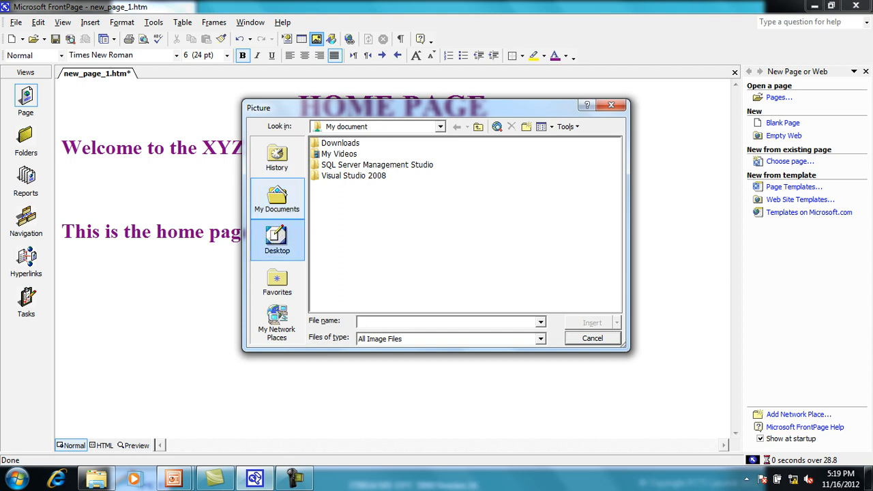
left_click(285, 196)
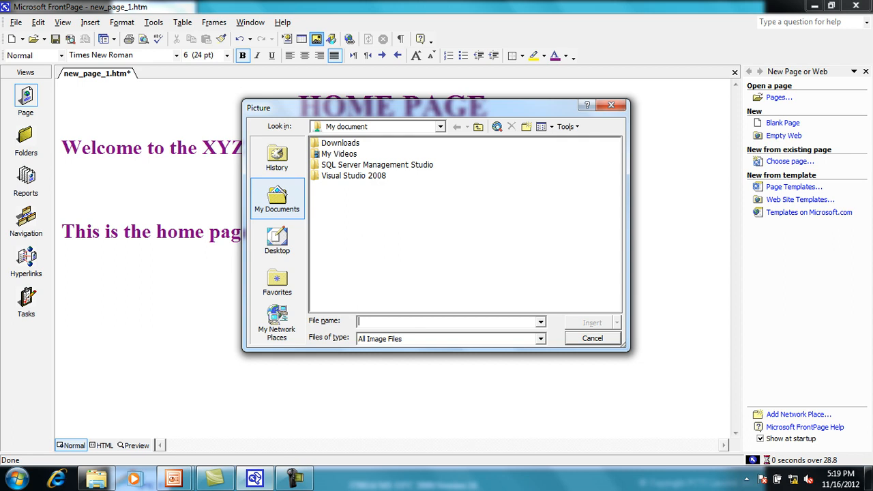
key("Escape")
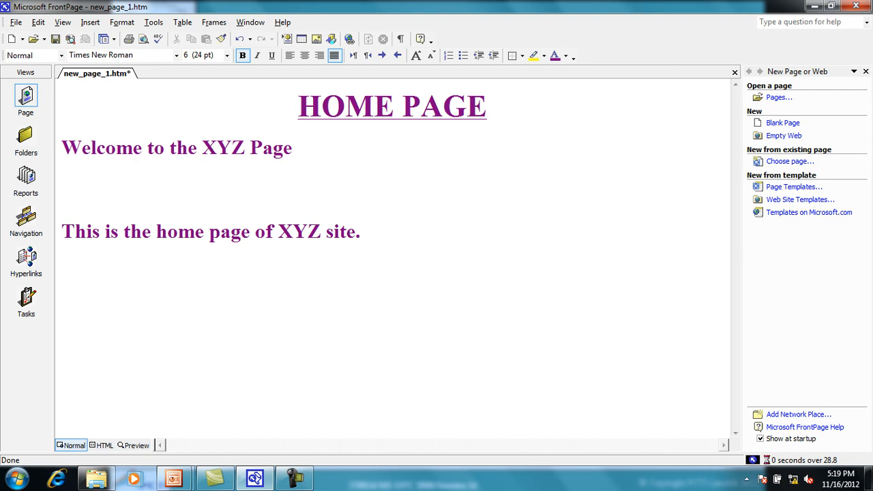
left_click(15, 23)
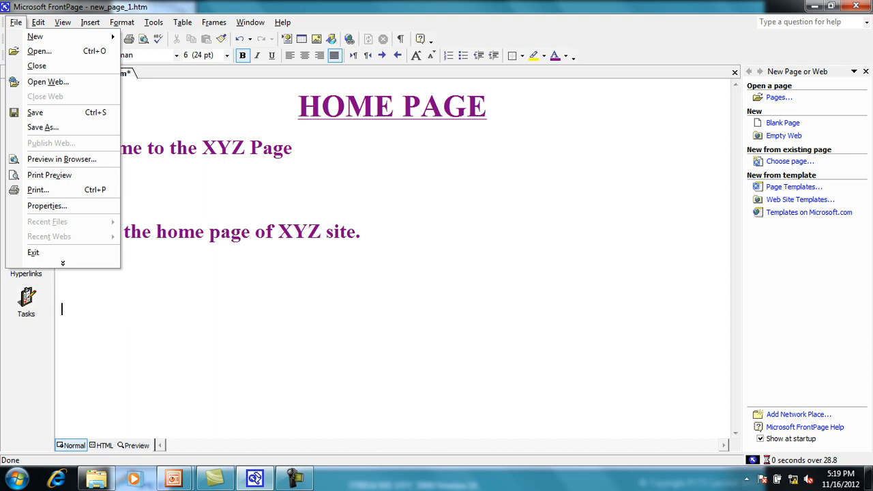
mouse_move(35, 36)
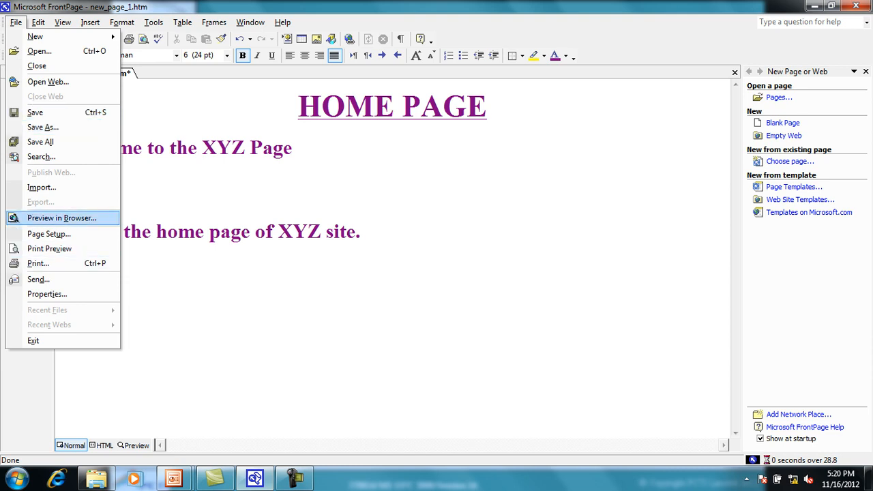
key("Down")
key("Down")
key("Up")
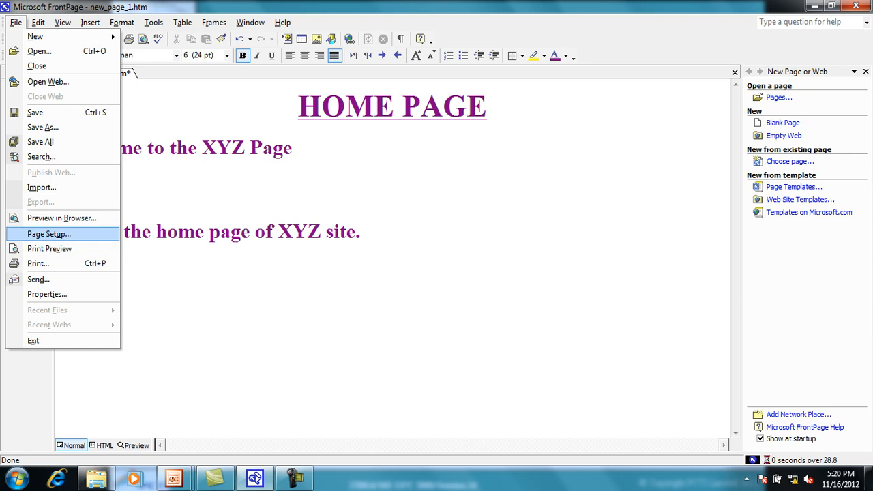
key("Down")
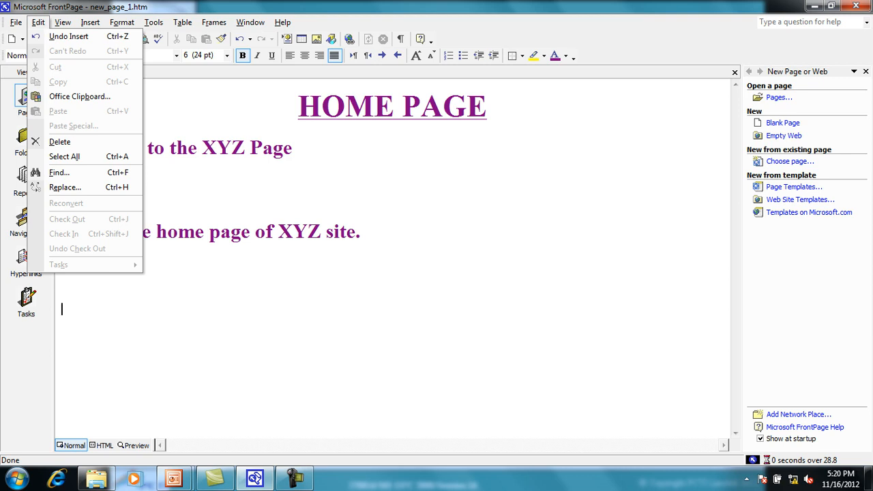
Display the Office Clipboard beside the page
key("Down")
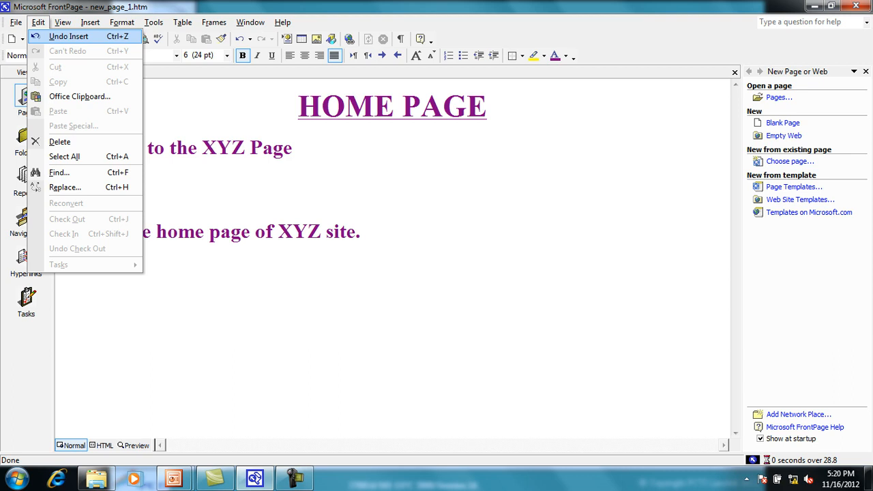
key("Down")
key("Return")
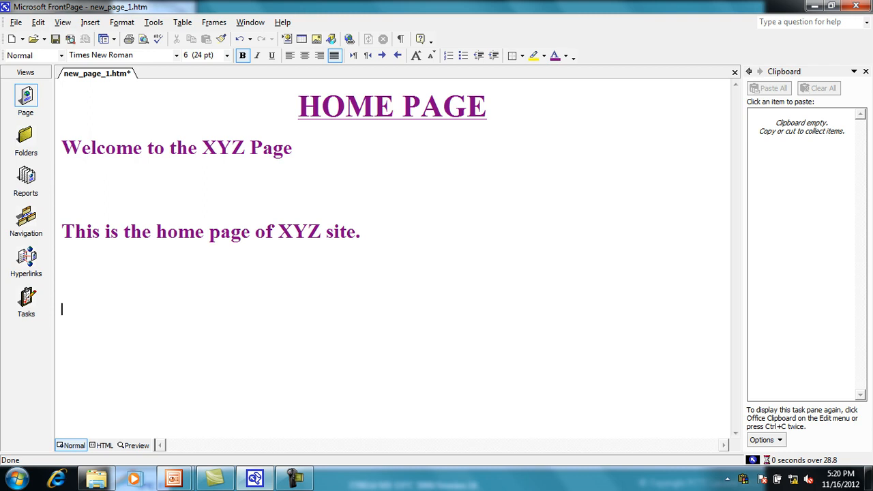
Display the Drawing toolbar for the page
left_click(63, 23)
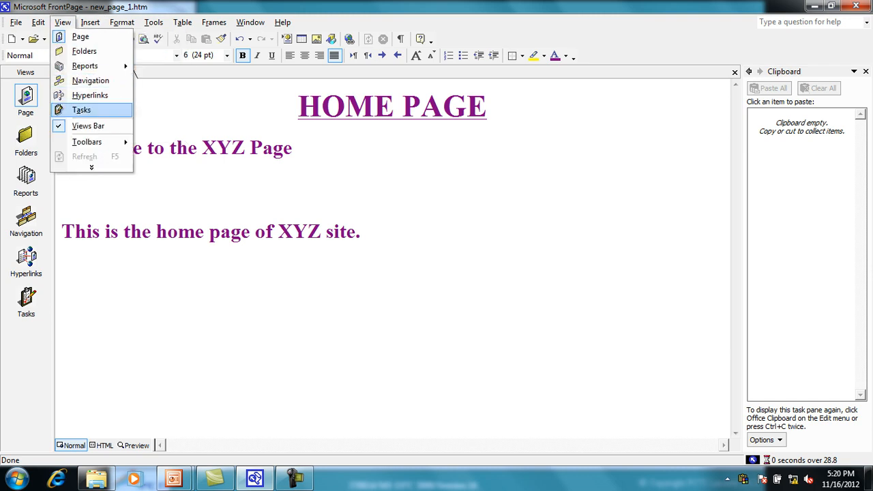
mouse_move(86, 142)
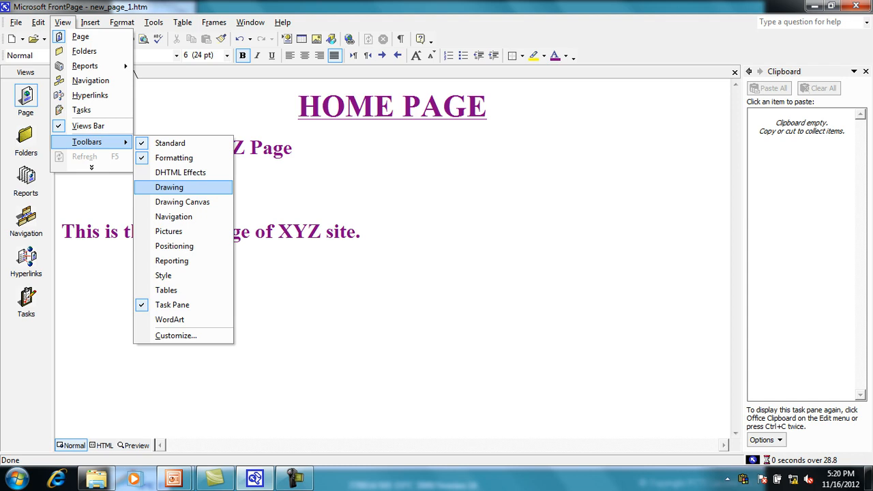
left_click(169, 186)
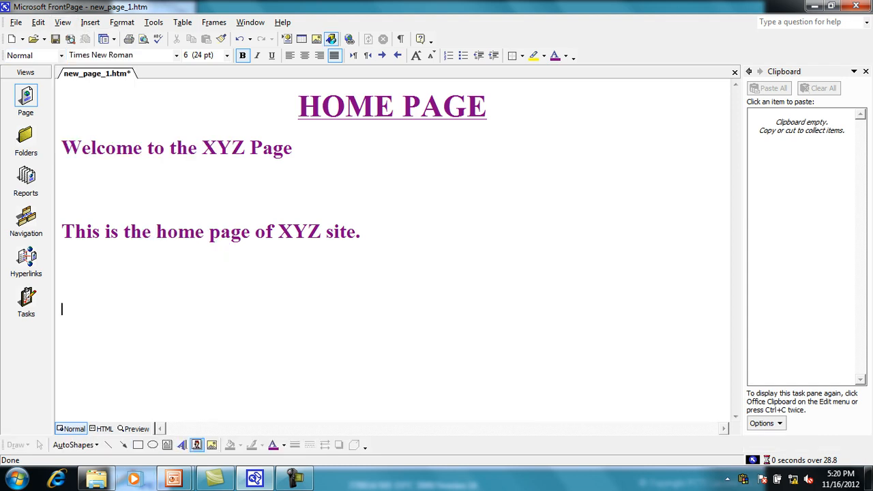
Search the clip art for "books", postponing the media cataloguing, and insert the red-and-black picture of books below the text
left_click(196, 444)
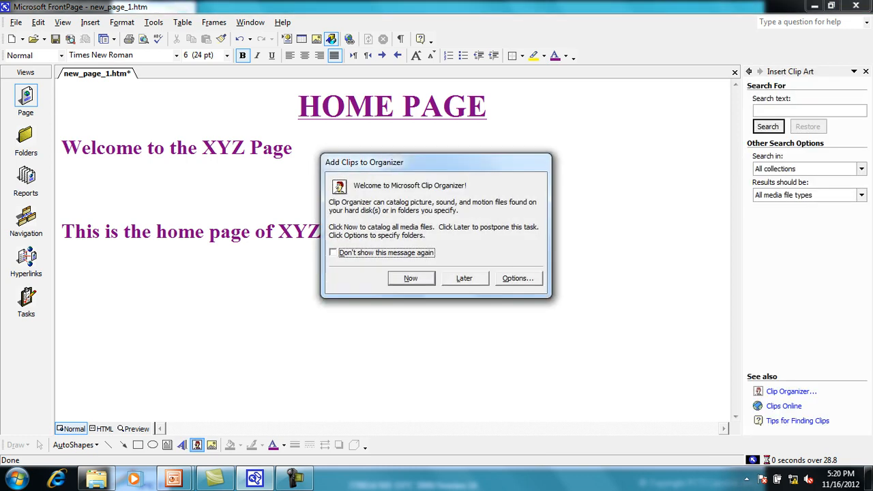
left_click(464, 278)
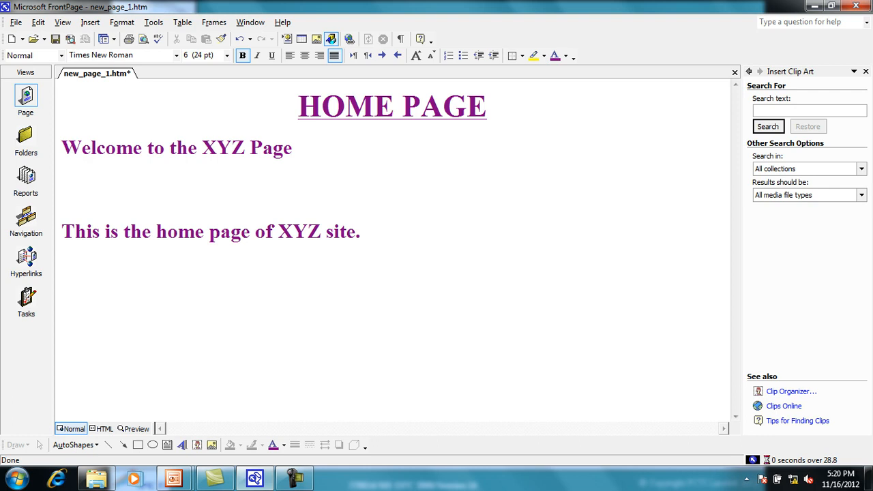
left_click(784, 110)
type("books")
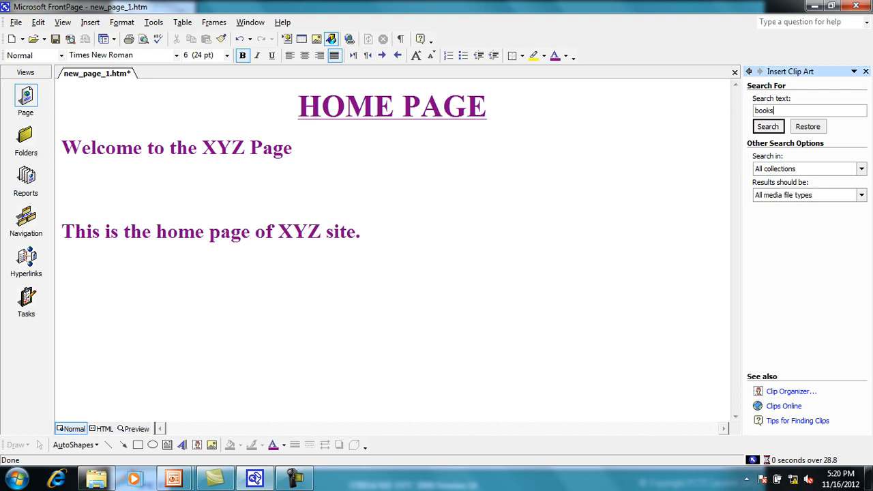
key("Return")
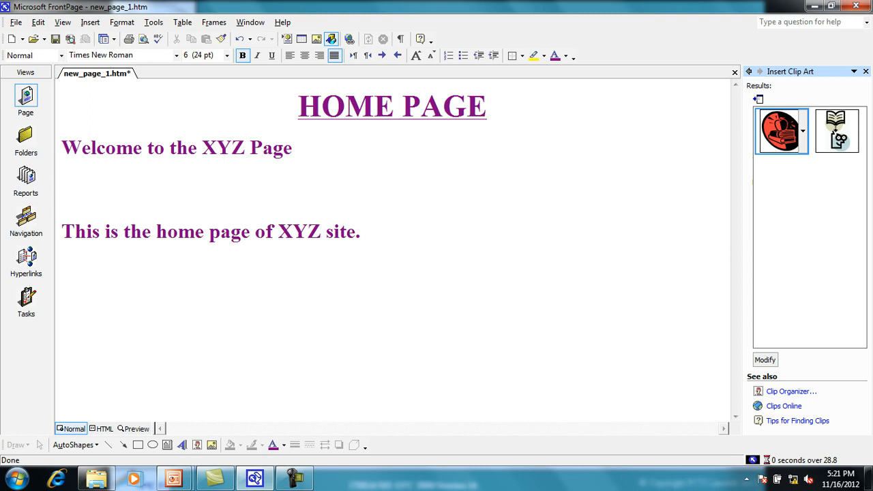
left_click(781, 131)
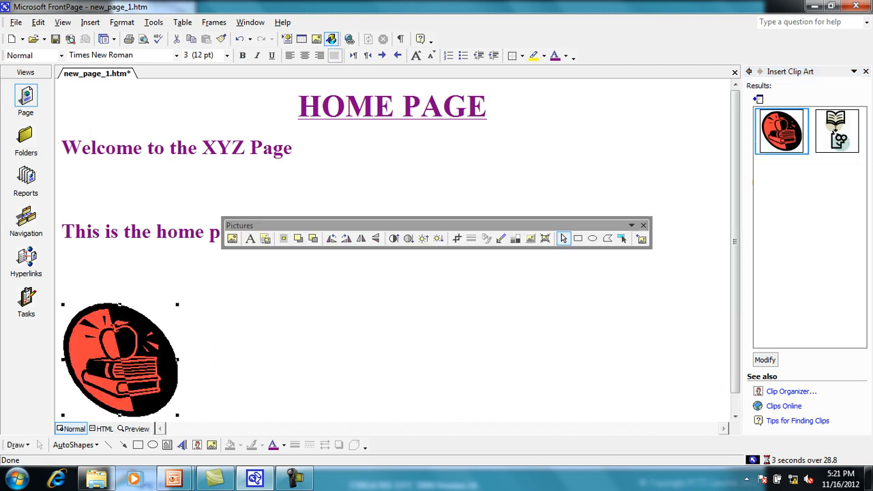
Hyperlink the books picture to the Code Snippets folder inside SQL Server Management Studio, and deselect the picture
right_click(101, 361)
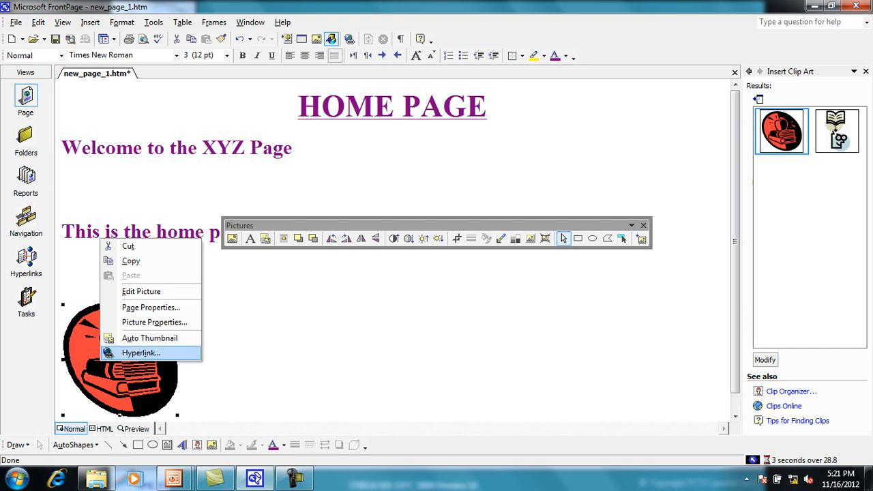
left_click(140, 352)
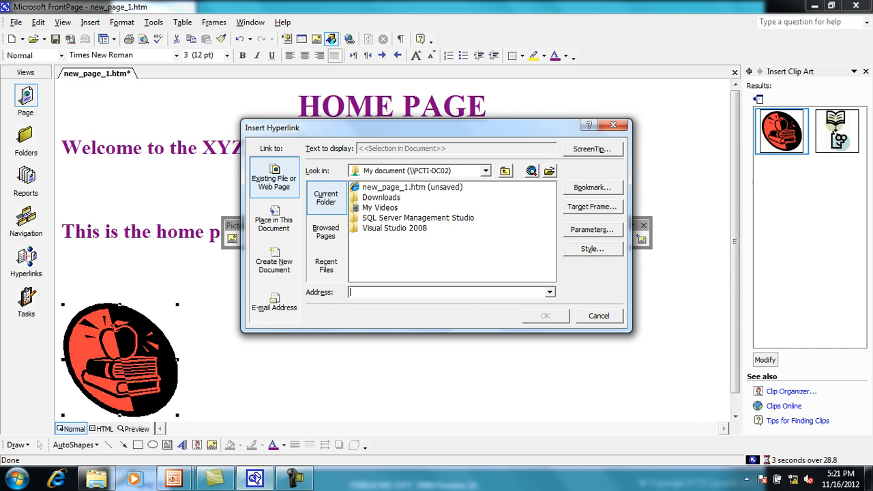
type("E")
key("BackSpace")
double_click(417, 218)
double_click(409, 188)
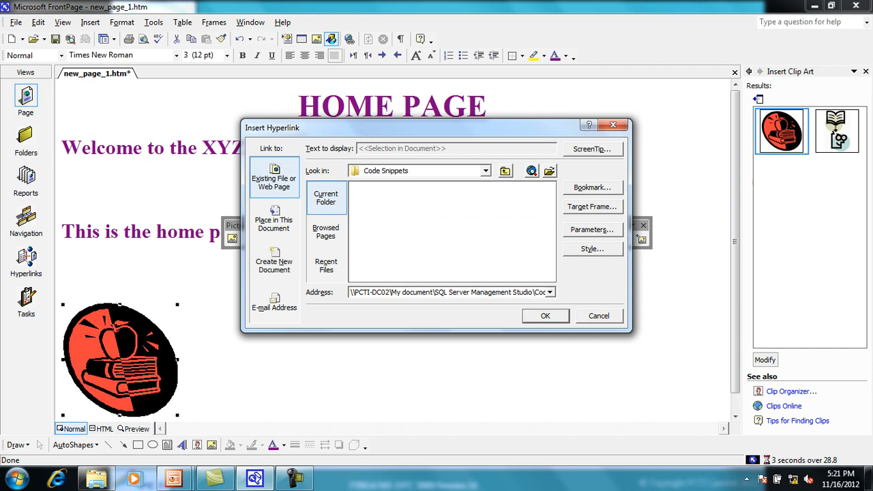
key("Return")
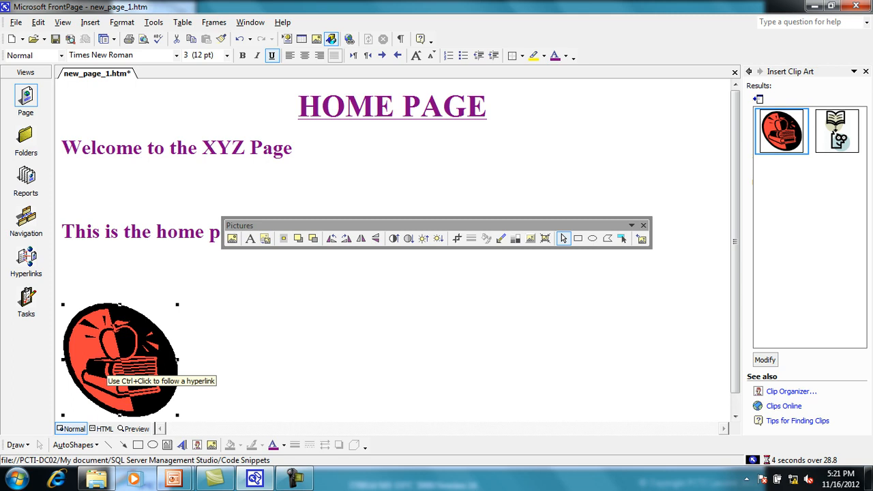
left_click(198, 360)
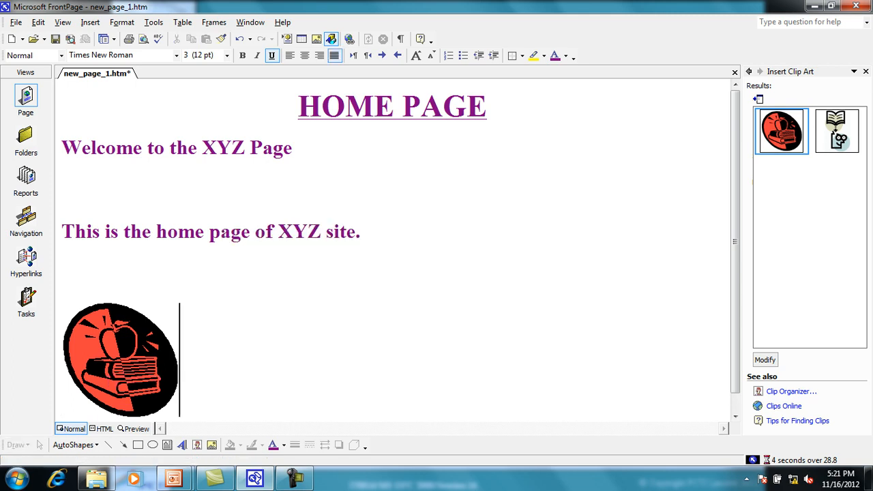
left_click(117, 379)
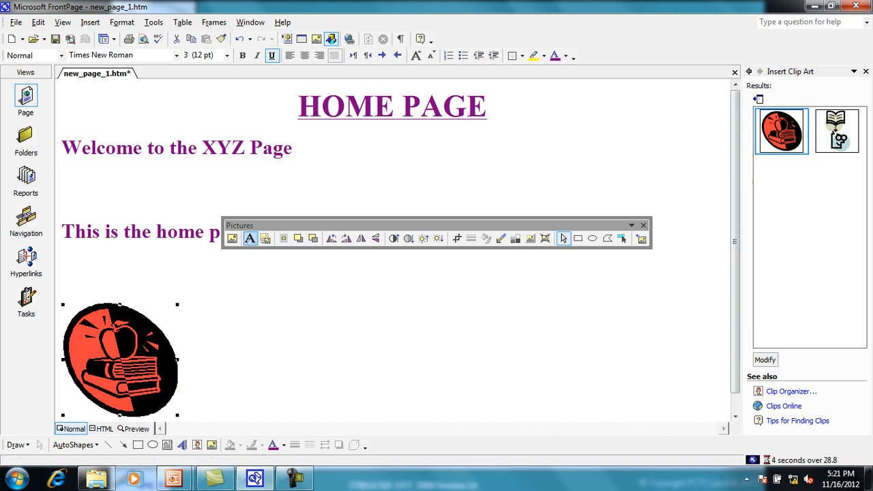
left_click(249, 238)
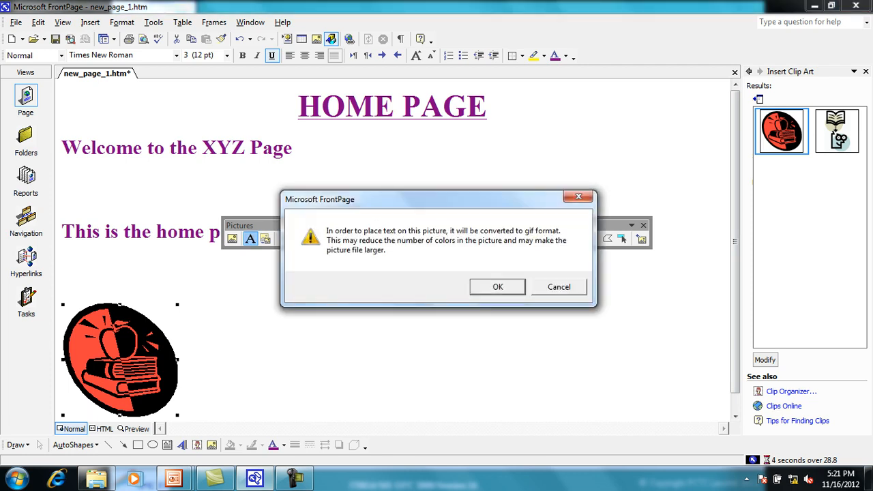
left_click(558, 286)
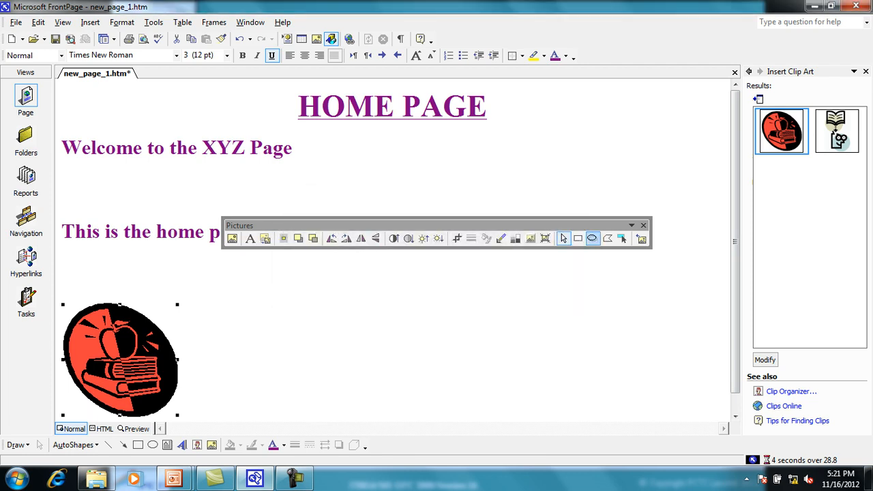
left_click(642, 225)
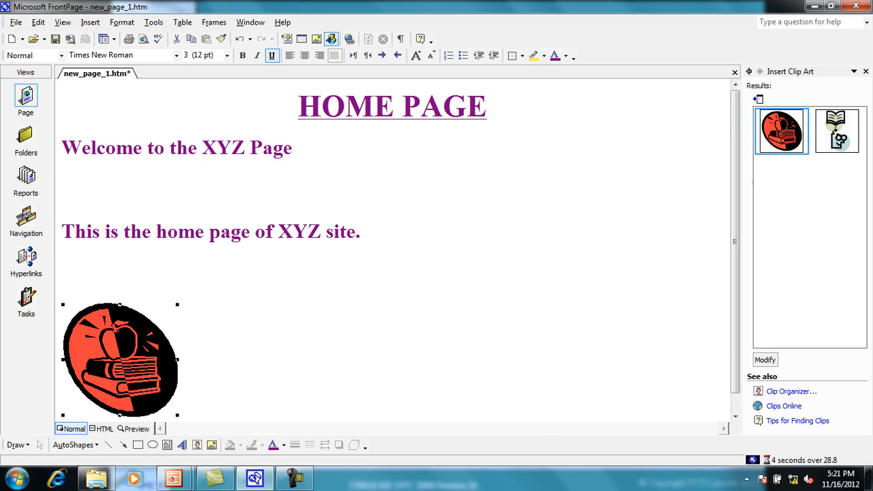
Insert the WordArt "XYZ" in the black arched style with the books picture still selected
left_click(182, 445)
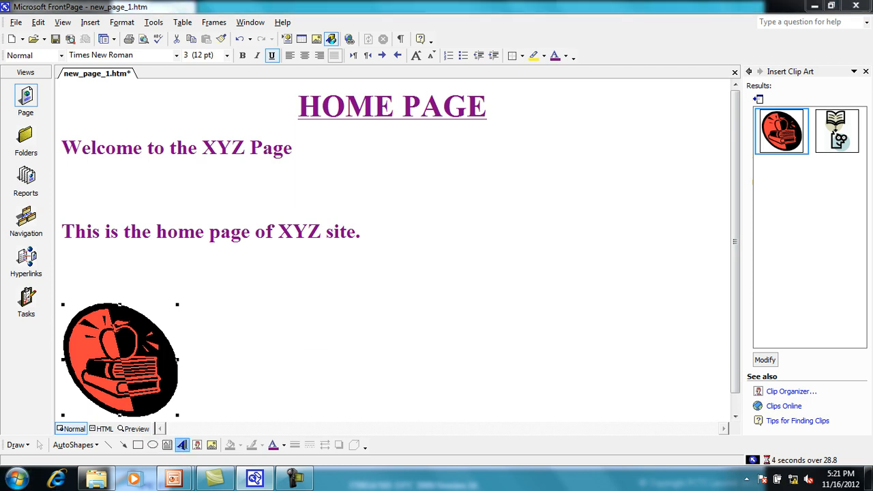
left_click(415, 164)
left_click(487, 326)
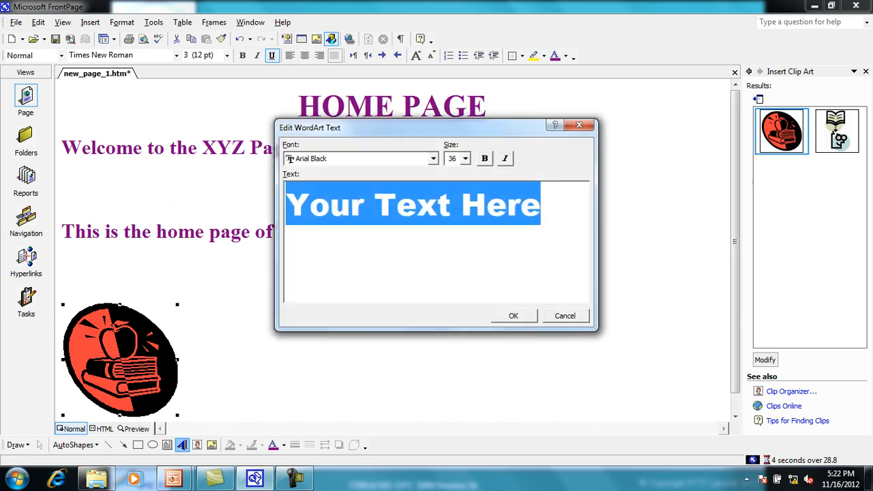
type("XY")
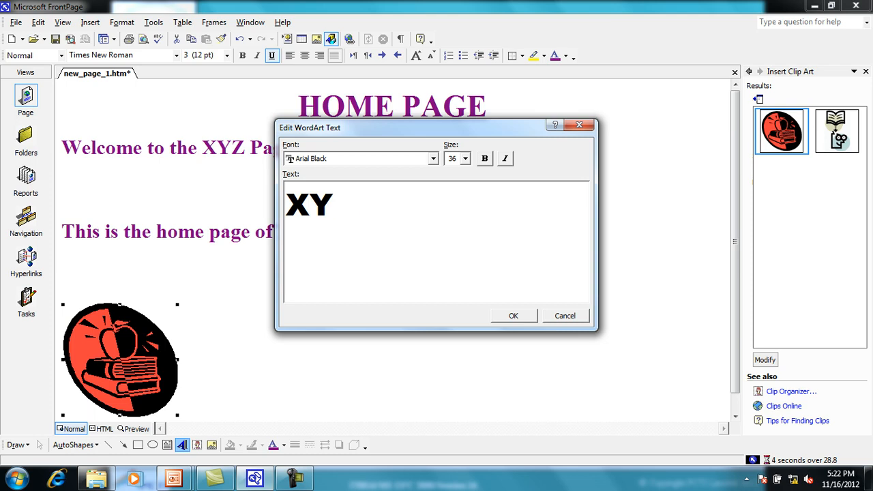
type("Z")
key("Return")
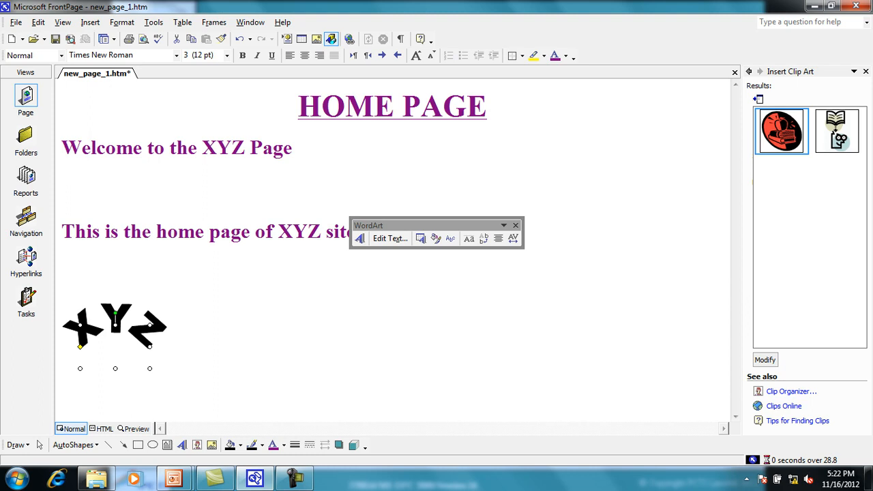
Undo the insertion of the "XYZ" WordArt
left_click(353, 55)
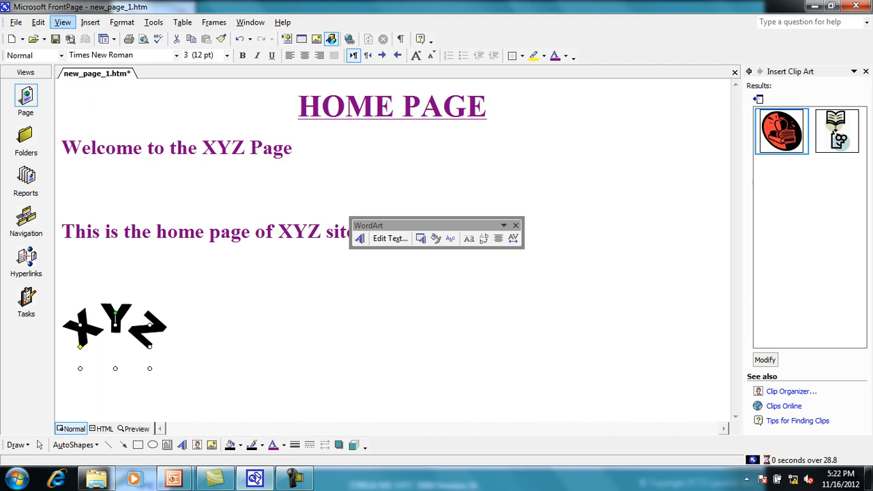
left_click(38, 23)
left_click(34, 37)
left_click(39, 23)
left_click(62, 35)
Insert the WordArt "TEXT" beside the books picture, using the gallery style in the fourth row, second column
left_click(181, 361)
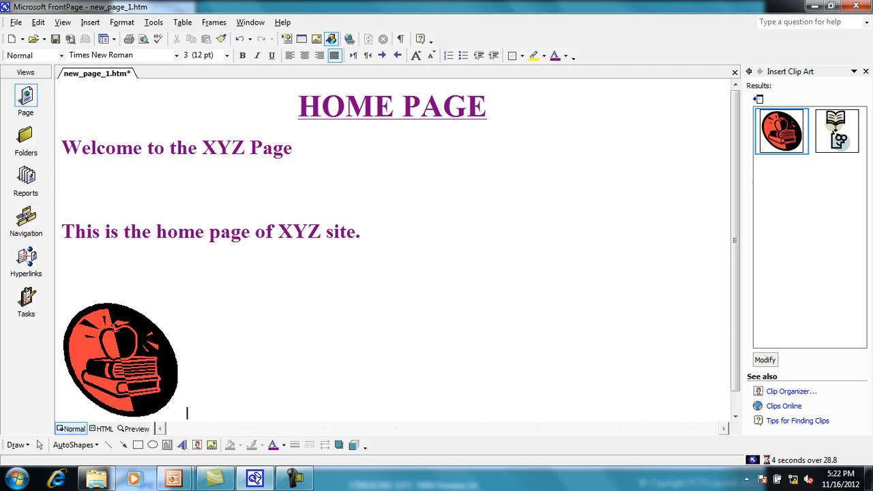
left_click(181, 445)
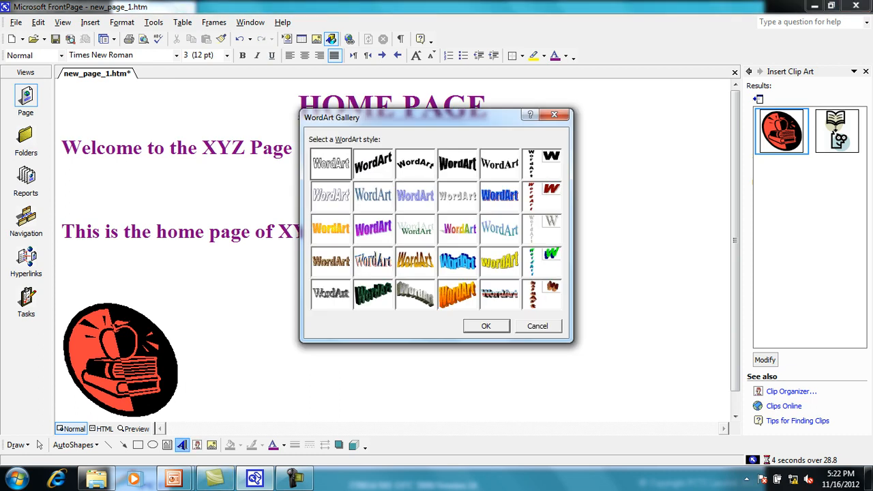
left_click(373, 262)
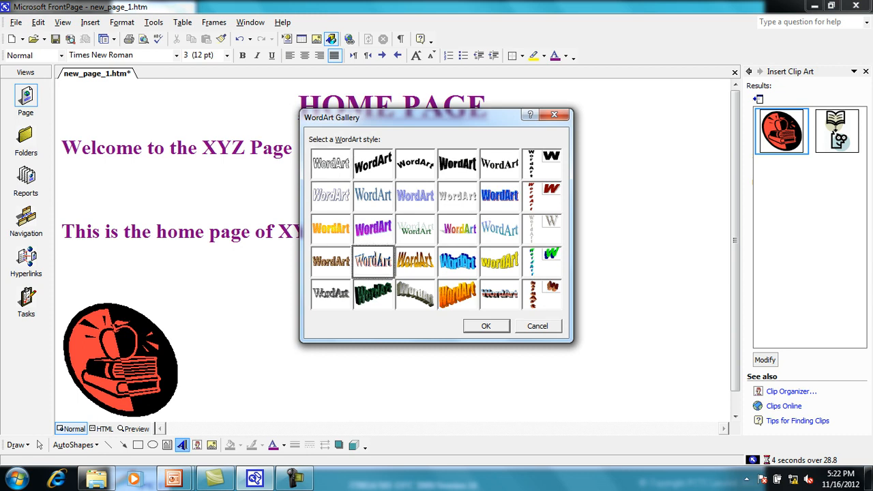
key("Return")
type("TEXT")
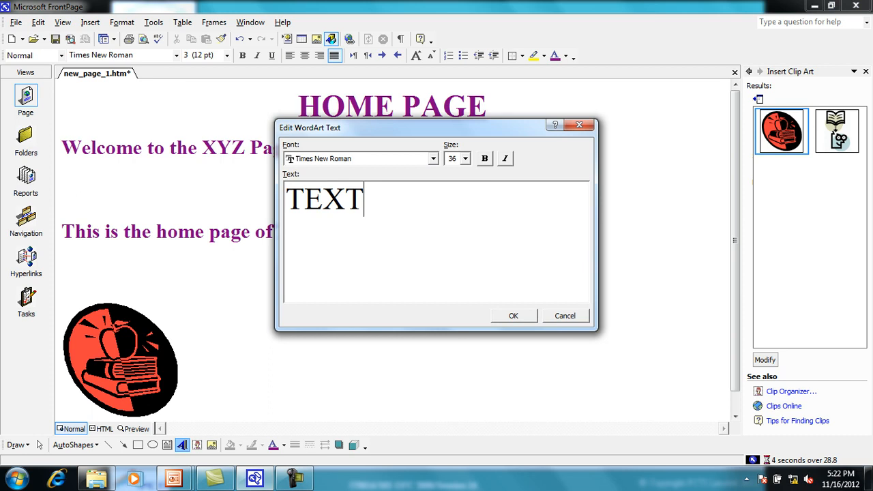
key("Return")
Enlarge the "TEXT" WordArt to about 310 pt wide and 89 pt high, rotate it about 32° counterclockwise, and deselect it
left_click_drag(326, 392, 512, 392)
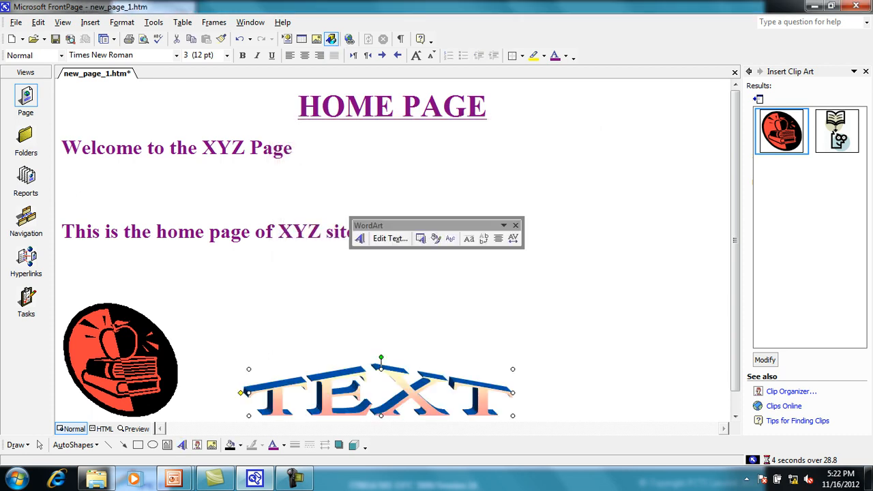
left_click_drag(381, 415, 381, 438)
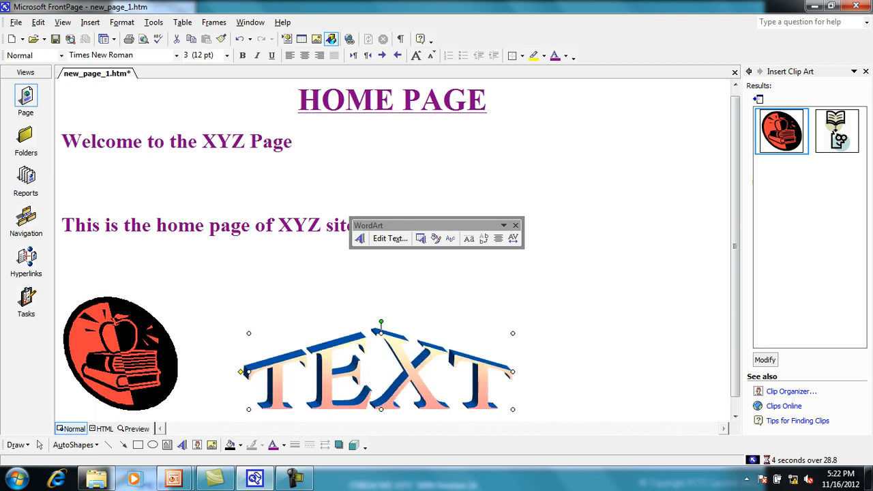
left_click_drag(381, 321, 354, 329)
left_click(327, 252)
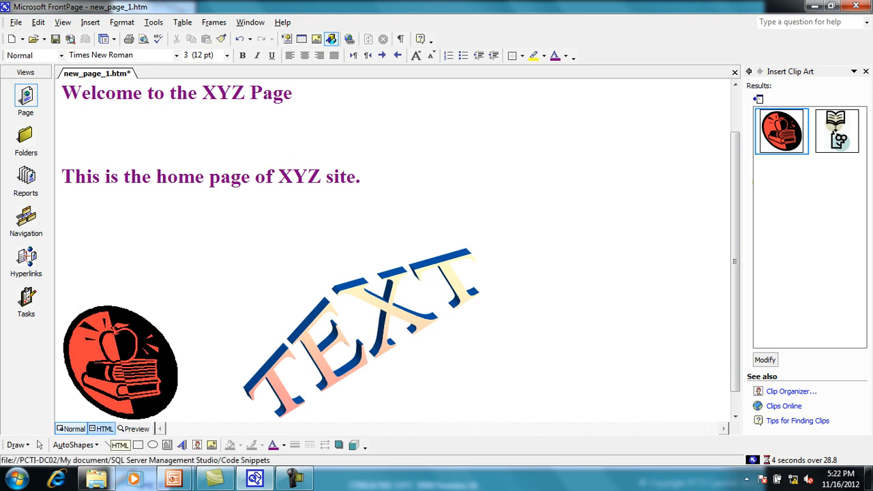
Examine the page's HTML source from the head to the closing body tag, and preview the whole page
left_click(102, 429)
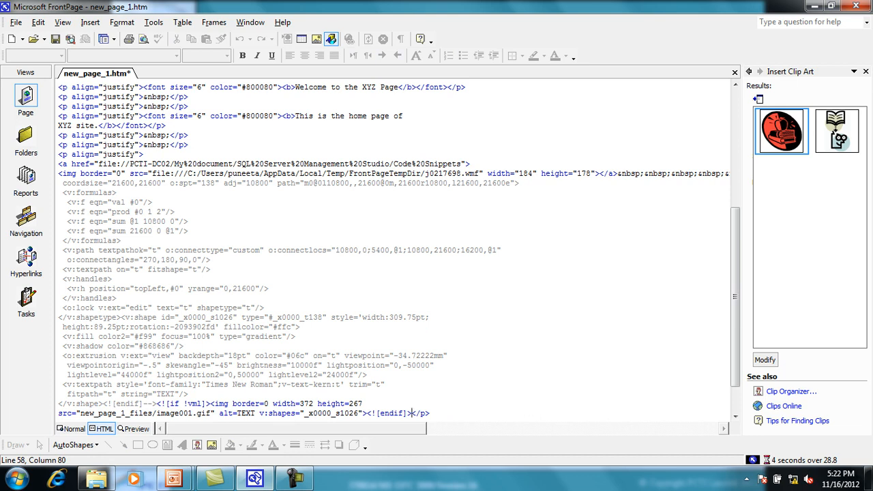
scroll(399, 251, "down", 2)
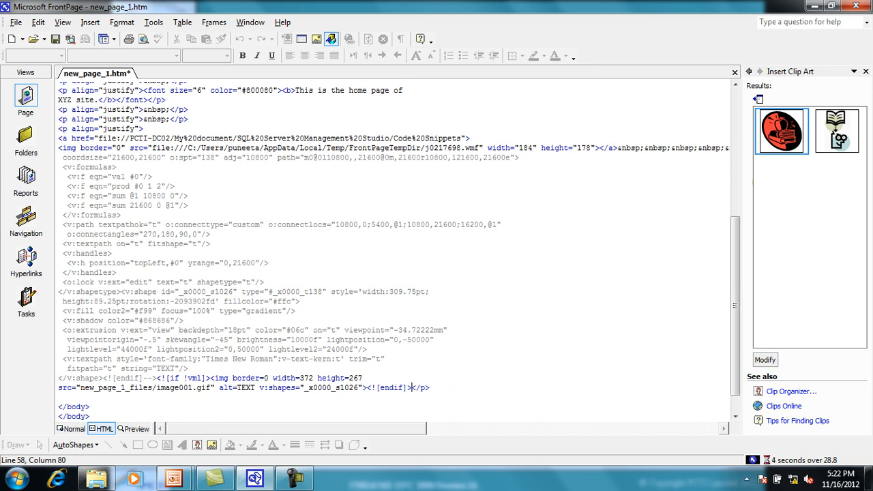
scroll(399, 251, "up", 9)
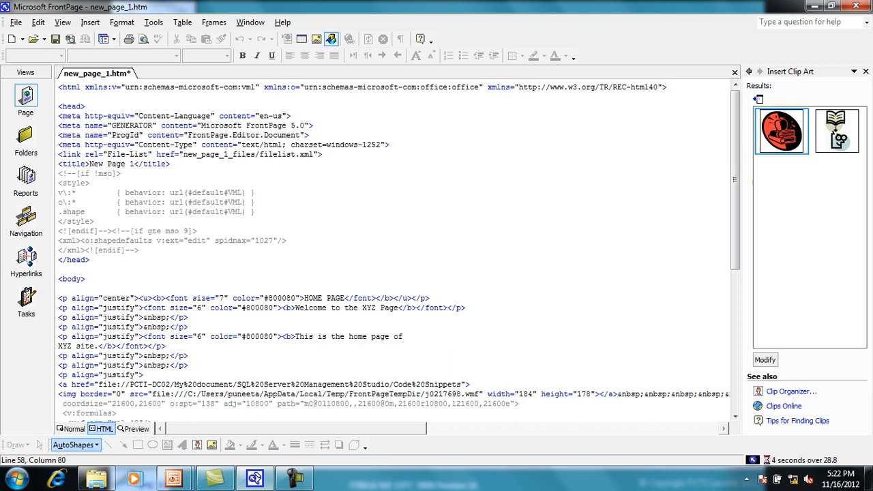
left_click(134, 428)
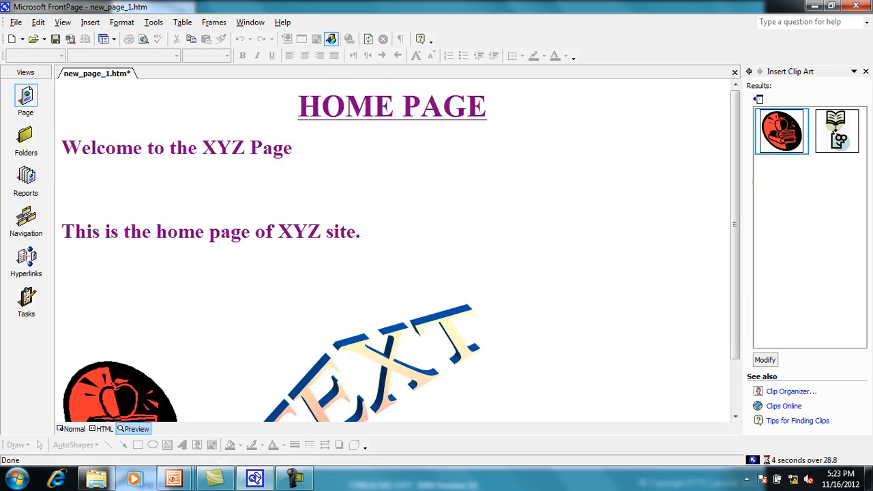
scroll(400, 255, "down", 3)
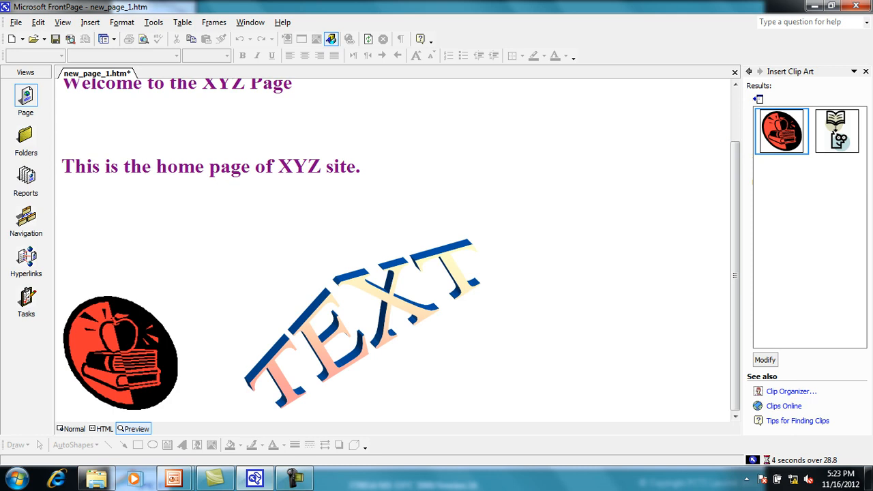
left_click(297, 478)
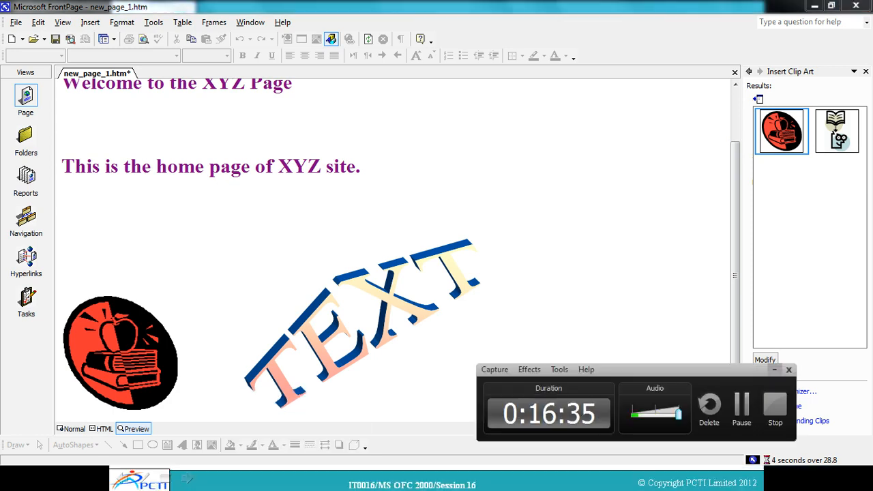
Insert a centered 2-by-2 table below the pictures with border size 8, cell padding 4, cell spacing 4 and right-to-left direction
left_click(773, 369)
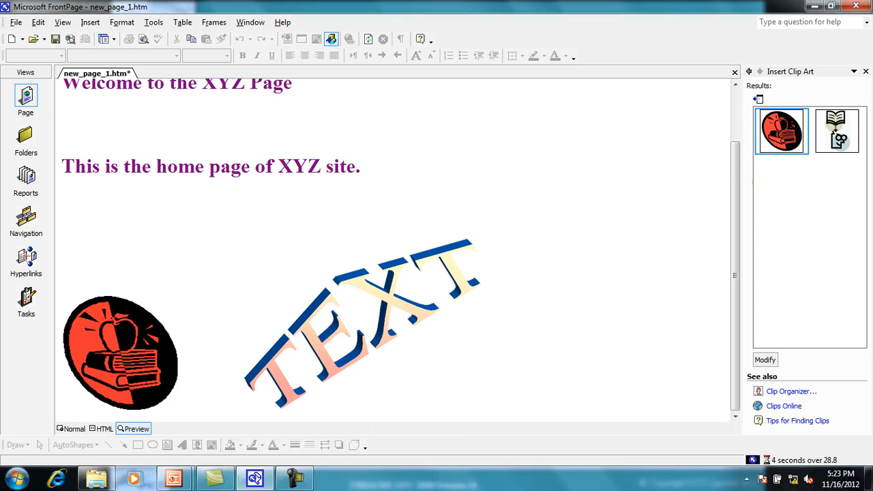
left_click(72, 428)
left_click(182, 22)
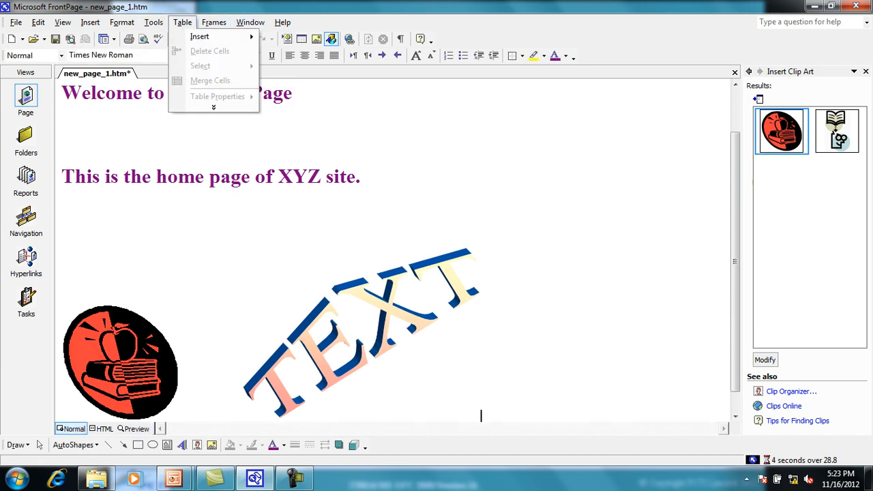
mouse_move(199, 36)
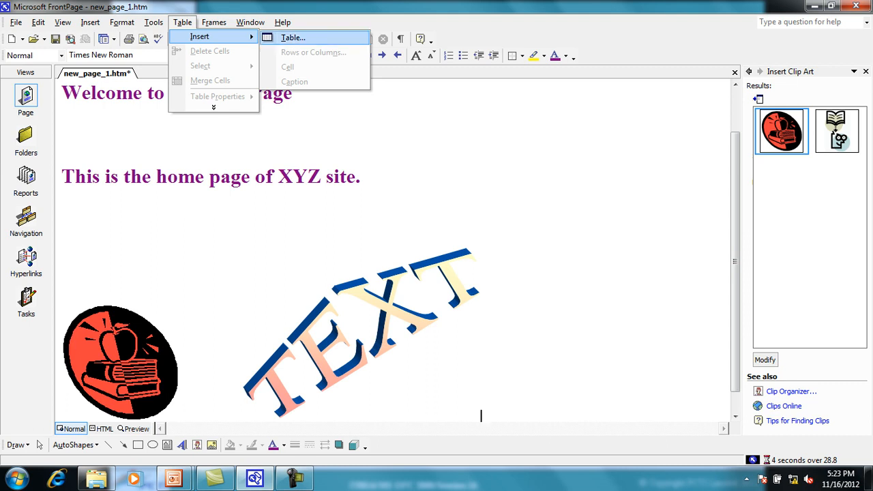
key("Return")
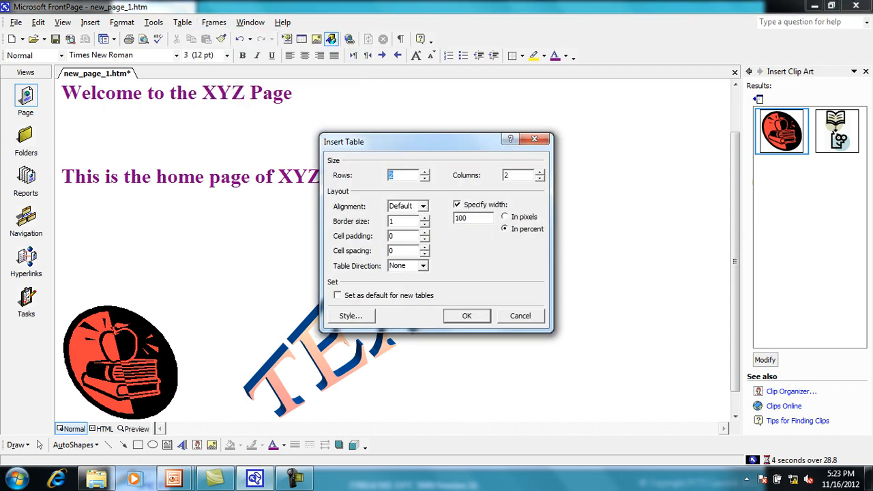
left_click(422, 206)
left_click(404, 243)
left_click(424, 218)
left_click(424, 233)
left_click(424, 248)
left_click(423, 266)
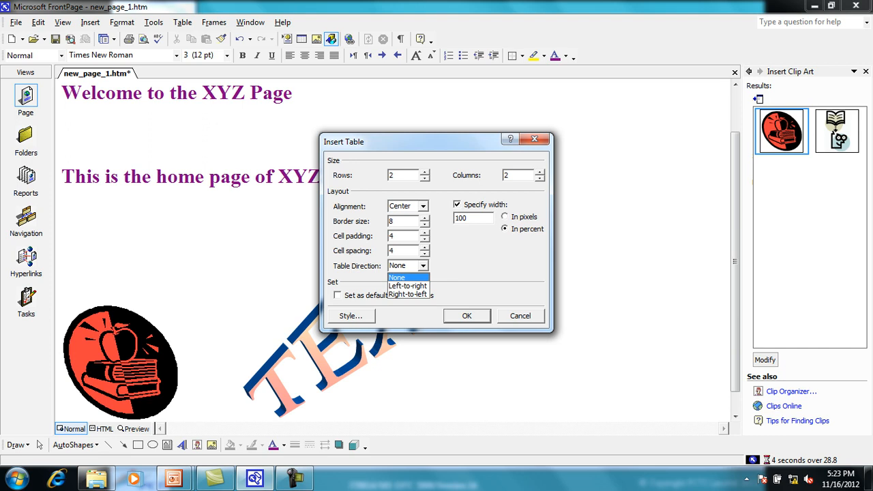
left_click(408, 294)
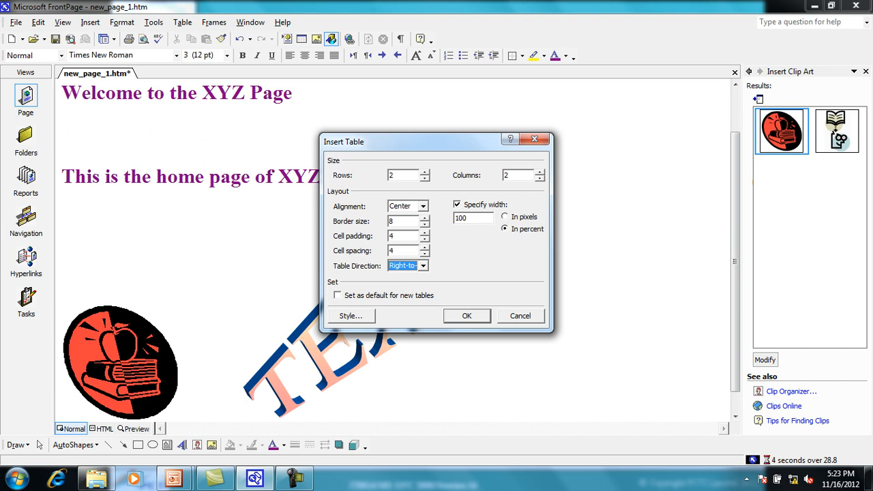
key("Return")
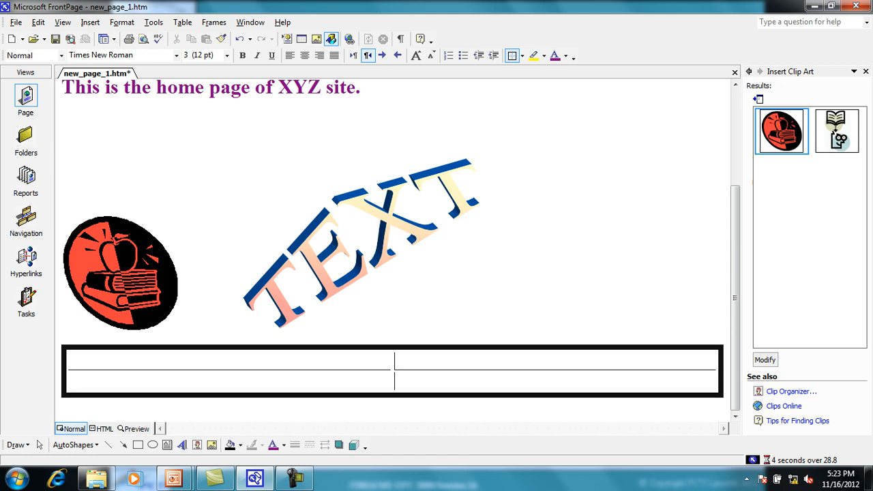
Fill the table with the headings "Eno" and "Ename" and the second-row values "1" and "A"
type("Eno")
key("Tab")
type("Ename")
key("Tab")
type("1A")
key("BackSpace")
key("Tab")
type("A")
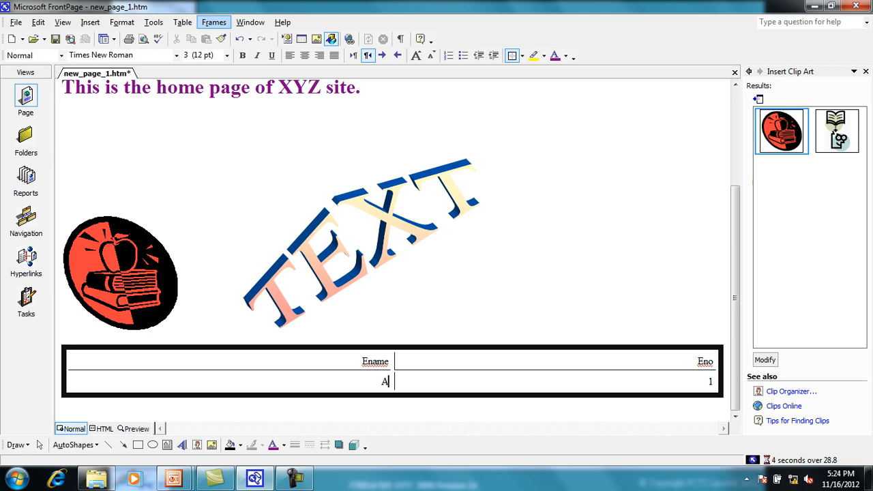
left_click(182, 21)
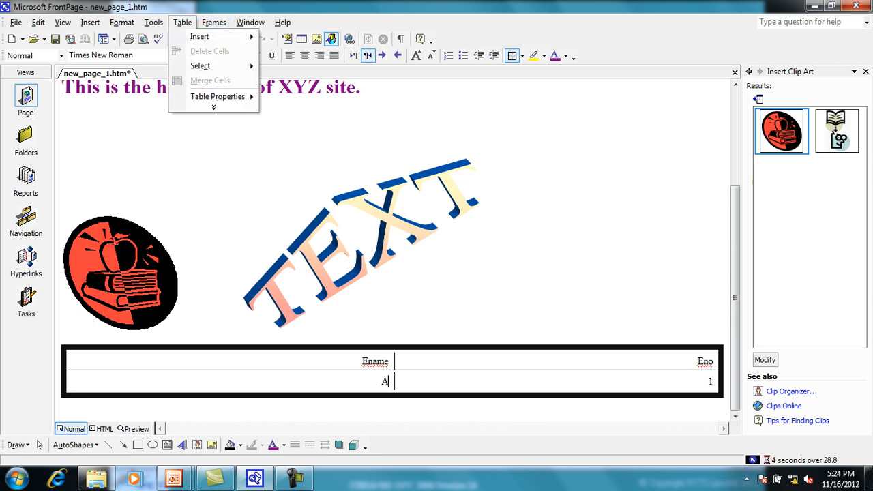
left_click(213, 107)
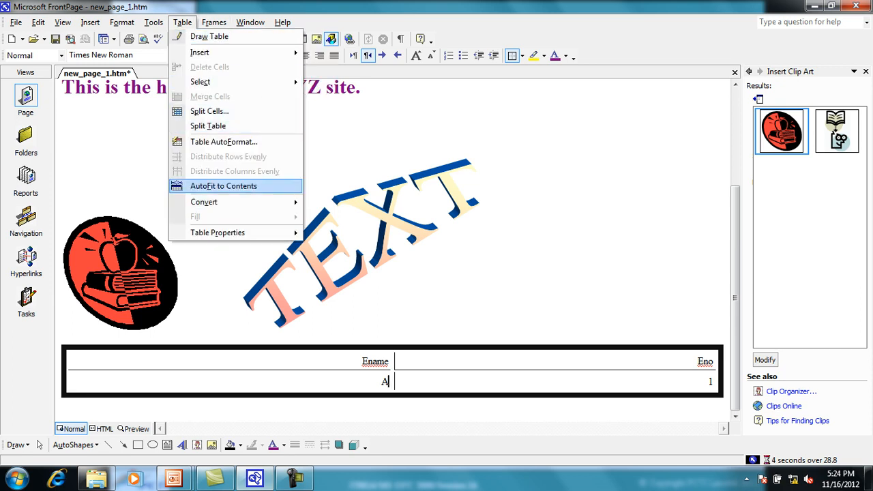
mouse_move(204, 202)
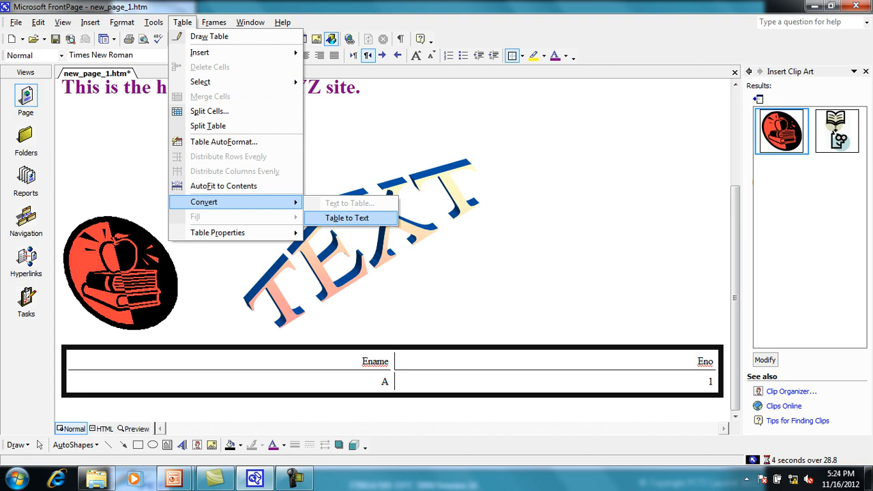
left_click(213, 22)
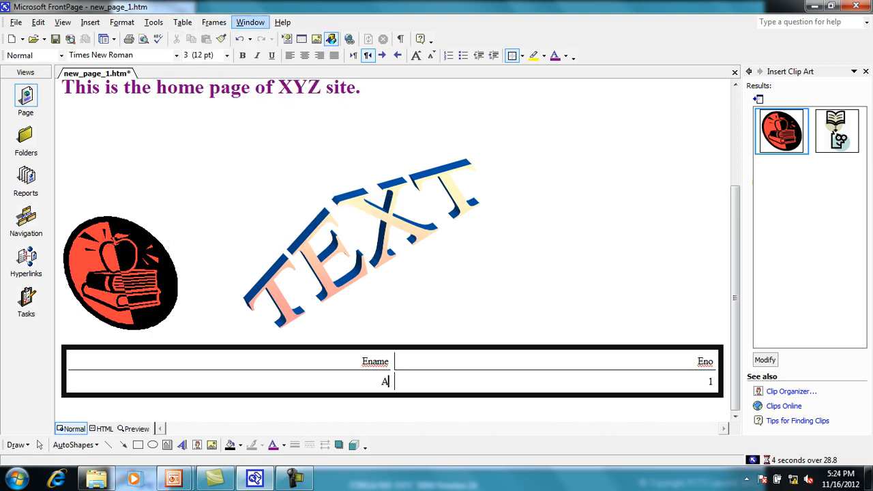
left_click(243, 244)
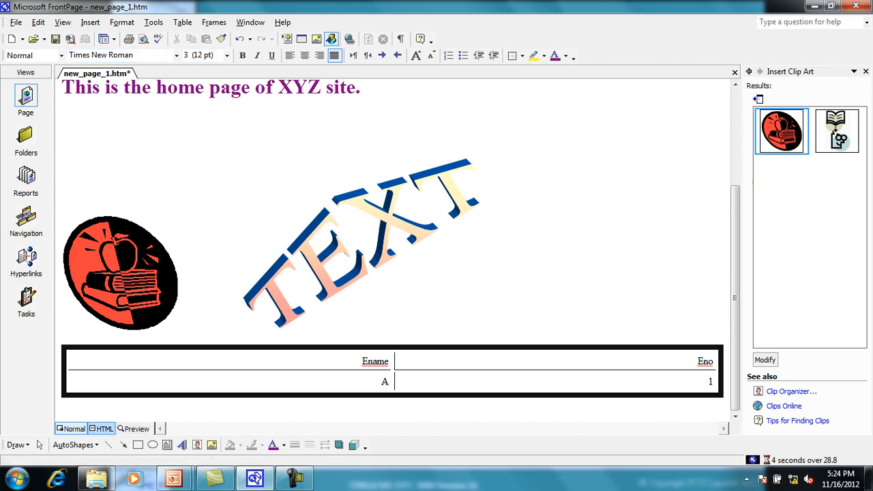
Examine the HTML source of the hyperlinked picture and of the new table with its rows and cells
left_click(101, 428)
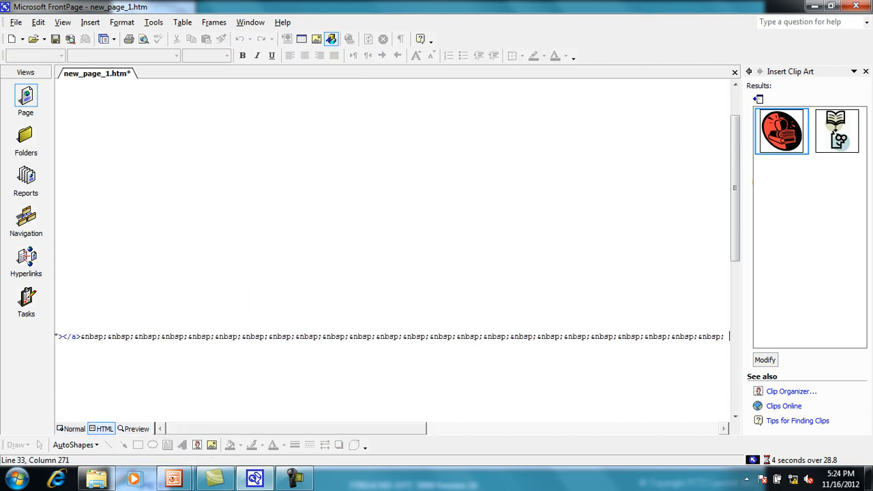
left_click_drag(67, 327, 188, 394)
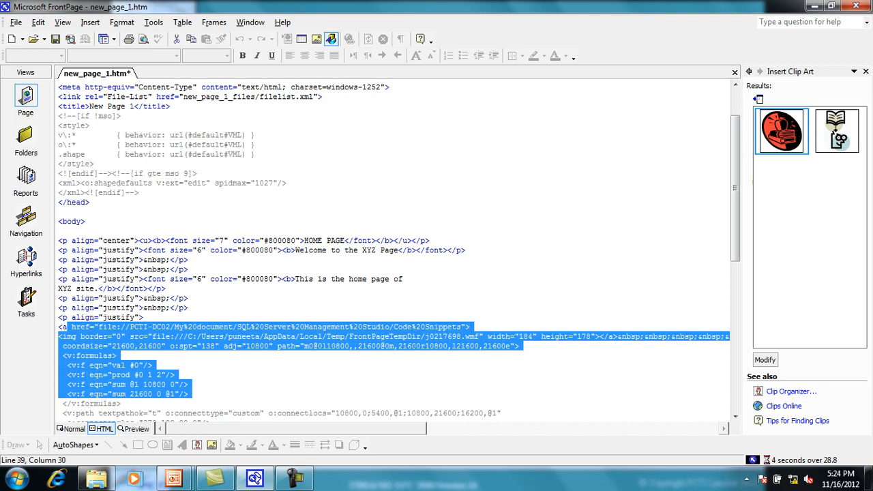
scroll(396, 253, "down", 11)
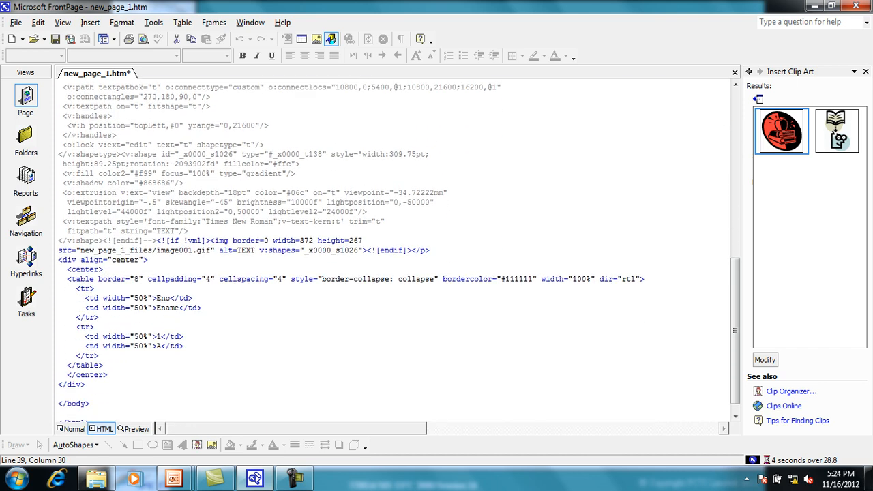
left_click_drag(62, 260, 103, 355)
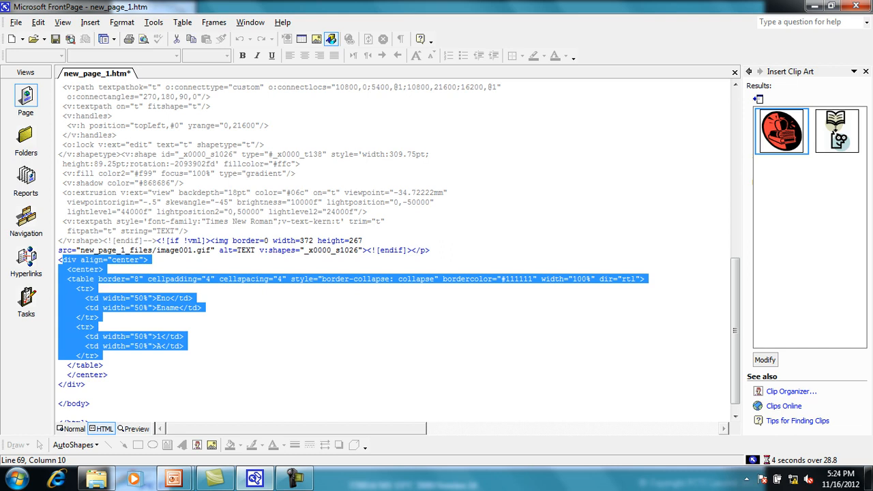
left_click(193, 298)
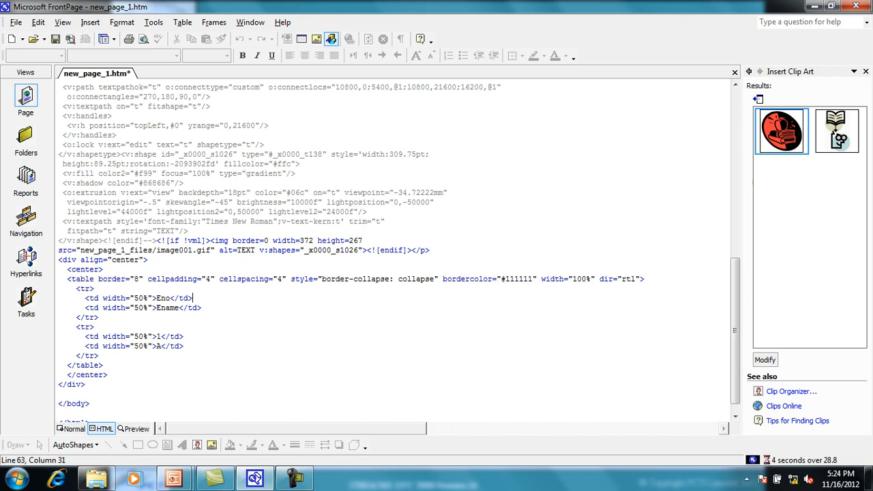
left_click_drag(58, 270, 88, 394)
left_click(111, 374)
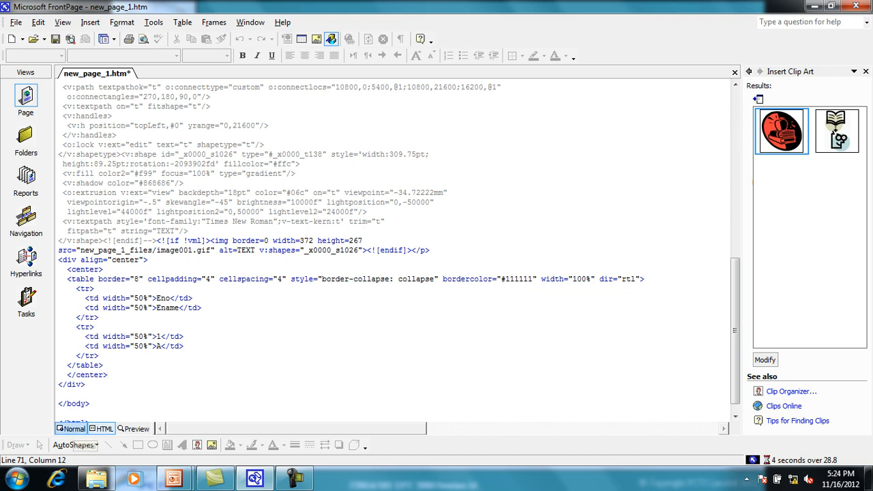
Return to the normal editing view and add the text "END OF PAGE" four lines further down below the table
left_click(71, 428)
left_click(62, 415)
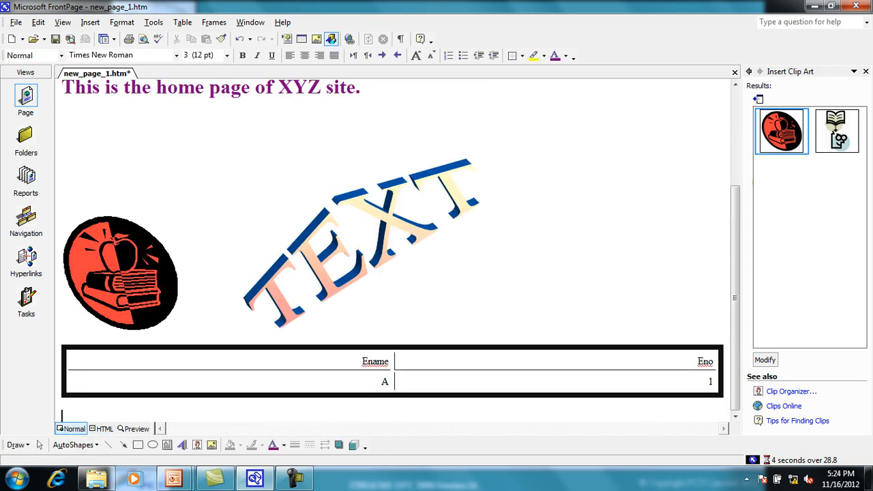
key("Return")
key("Return")
key("Return")
key("Return")
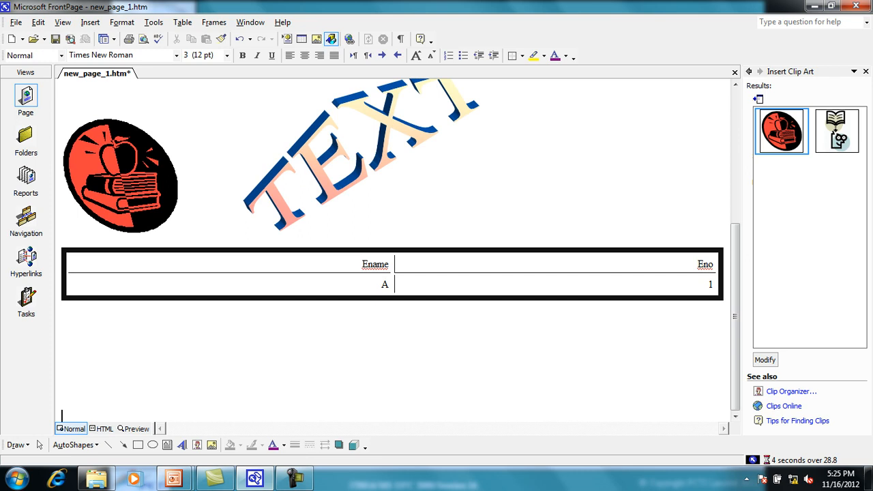
type("END O")
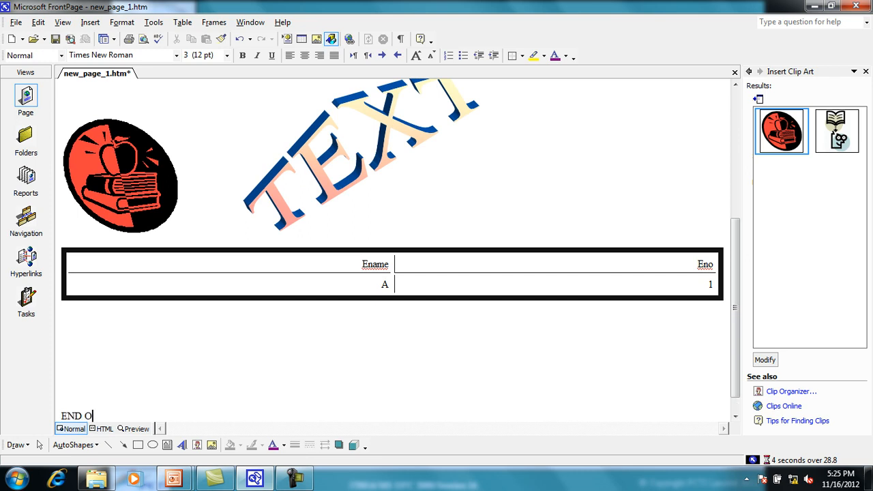
type("F PAGE")
Select the "END OF PAGE" text with the blank lines above it and set its font color to light purple, Hex={CC,66,FF}
key("shift+Left")
key("shift+Left")
key("shift+Left")
key("shift+Left")
key("shift+Up")
key("shift+Up")
key("shift+Up")
key("shift+Up")
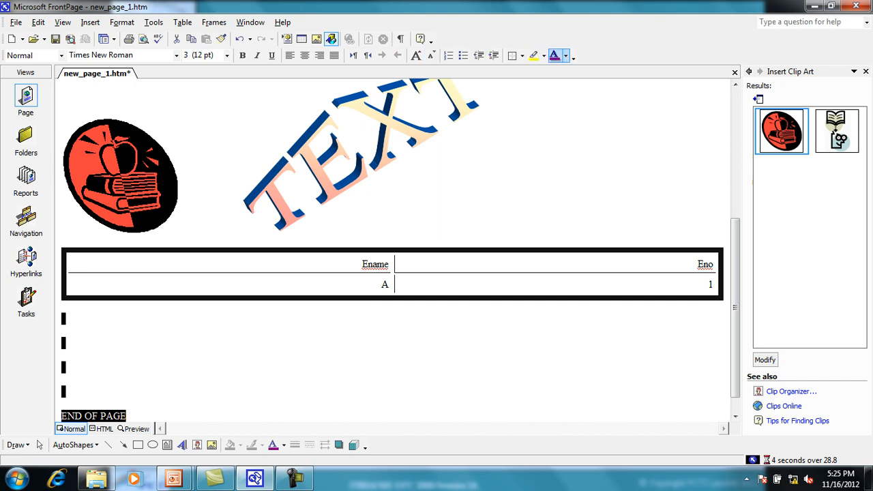
left_click(565, 56)
left_click(593, 169)
left_click(426, 201)
left_click(397, 191)
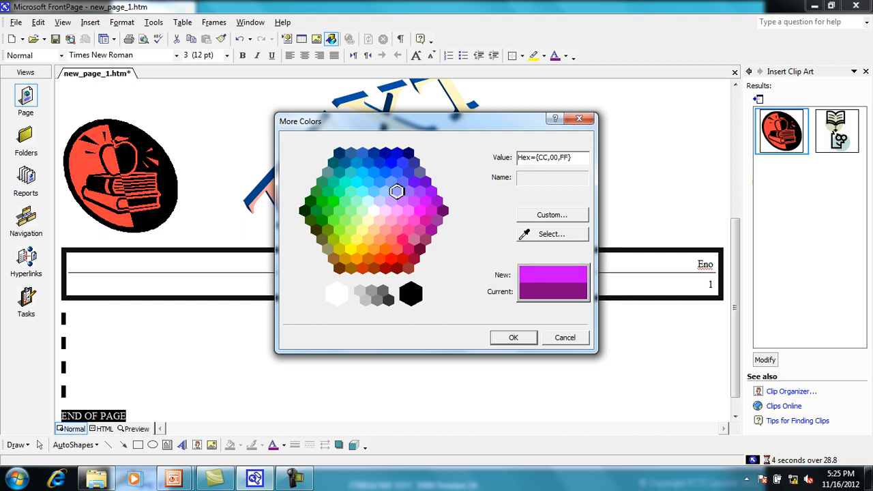
left_click(414, 201)
left_click(403, 201)
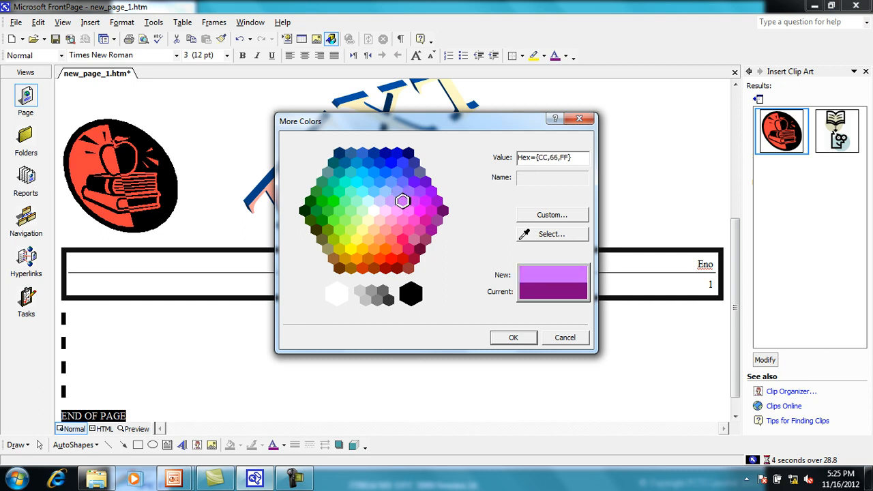
key("Return")
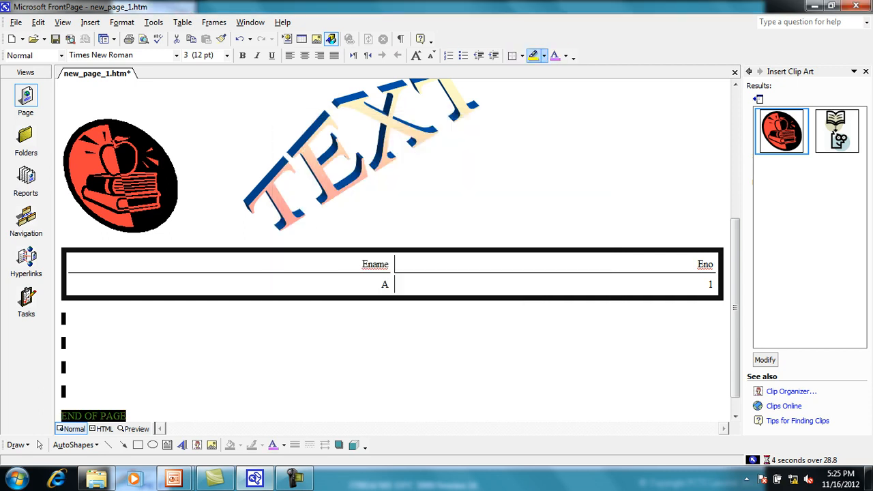
Highlight the selected "END OF PAGE" text in magenta (#FF00FF), make it bold, increase its font size to 4 and center it
left_click(544, 56)
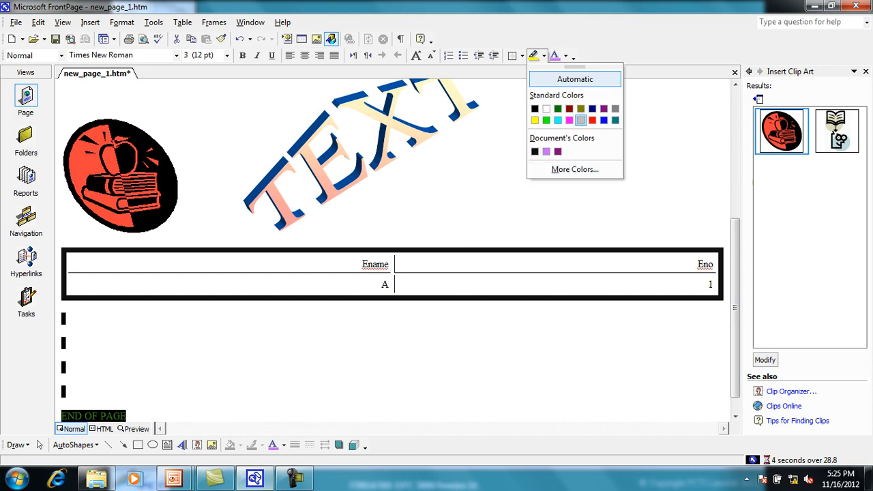
left_click(569, 120)
key("ctrl+b")
key("ctrl+shift+period")
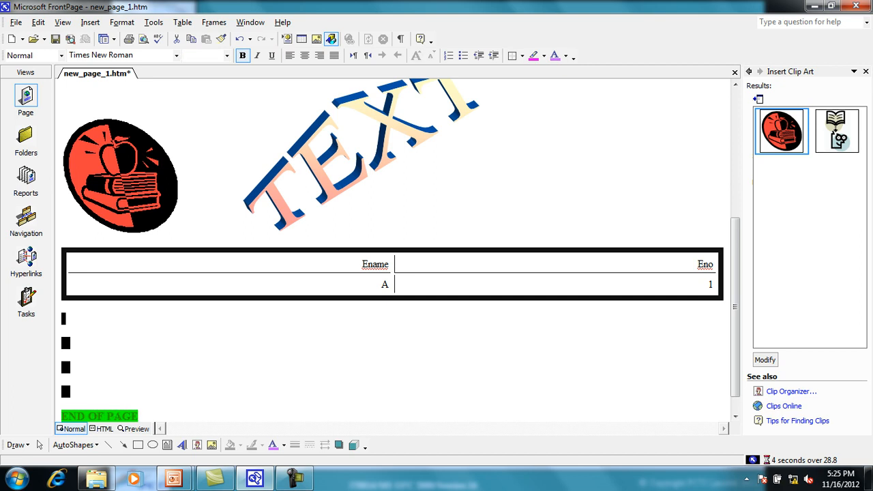
key("ctrl+e")
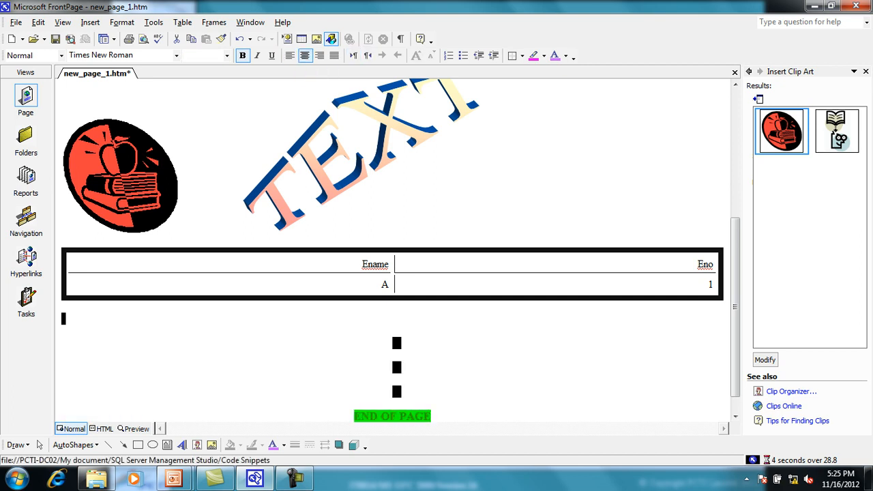
left_click(200, 229)
left_click(61, 55)
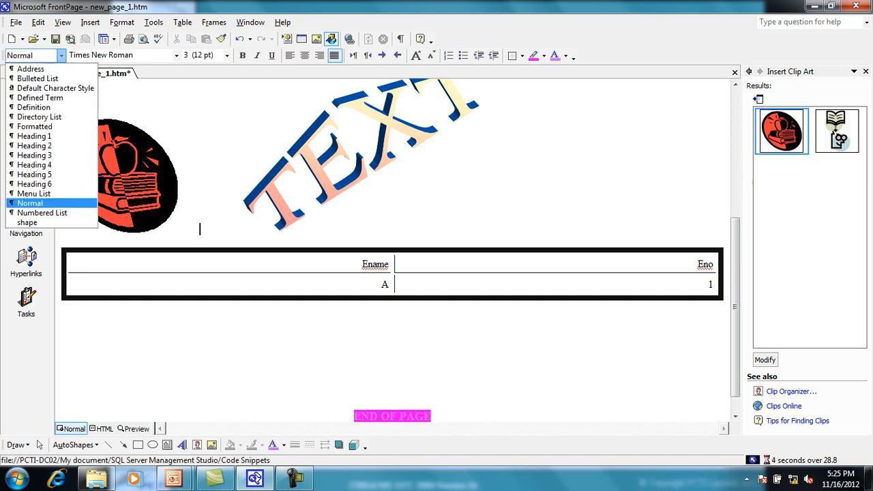
left_click(48, 78)
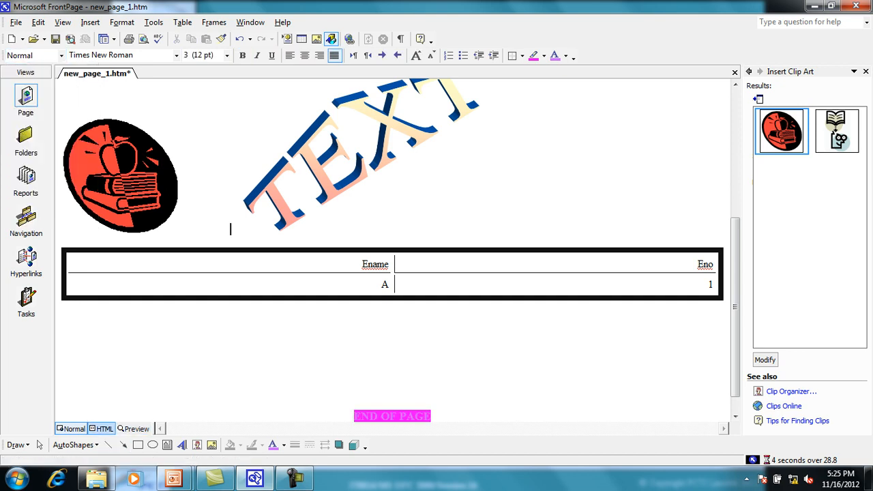
Examine the HTML source of the table and the "END OF PAGE" line, and preview the finished page
left_click(102, 428)
scroll(392, 246, "down", 15)
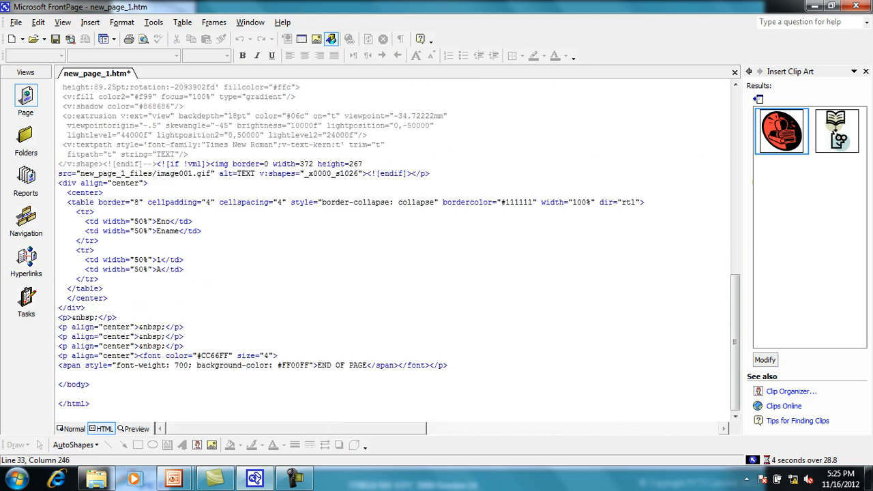
scroll(392, 246, "up", 8)
scroll(392, 246, "up", 2)
scroll(392, 246, "down", 12)
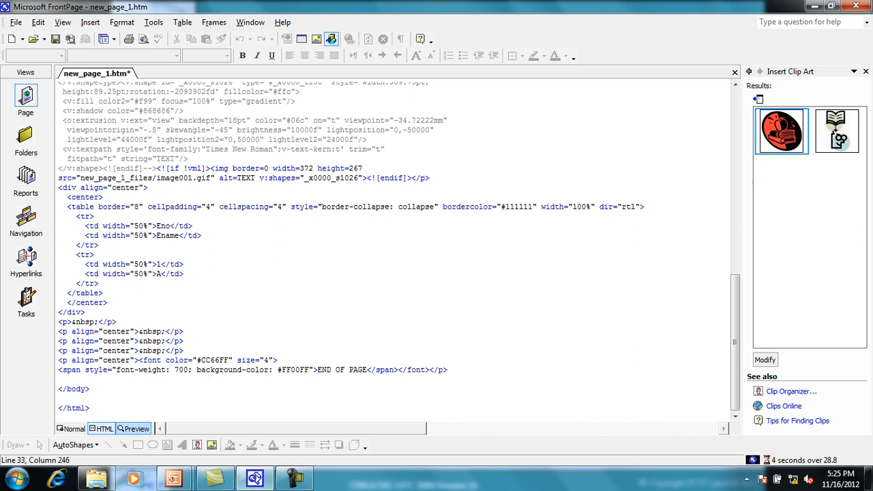
left_click(135, 428)
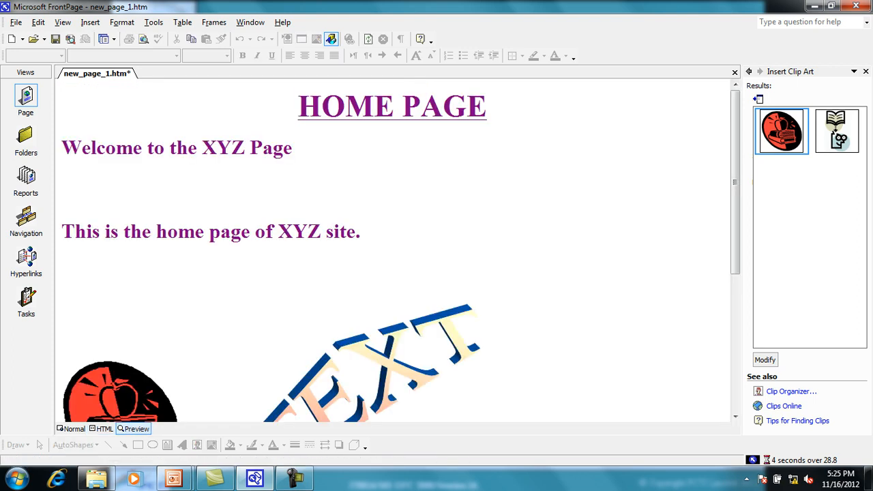
scroll(392, 245, "down", 2)
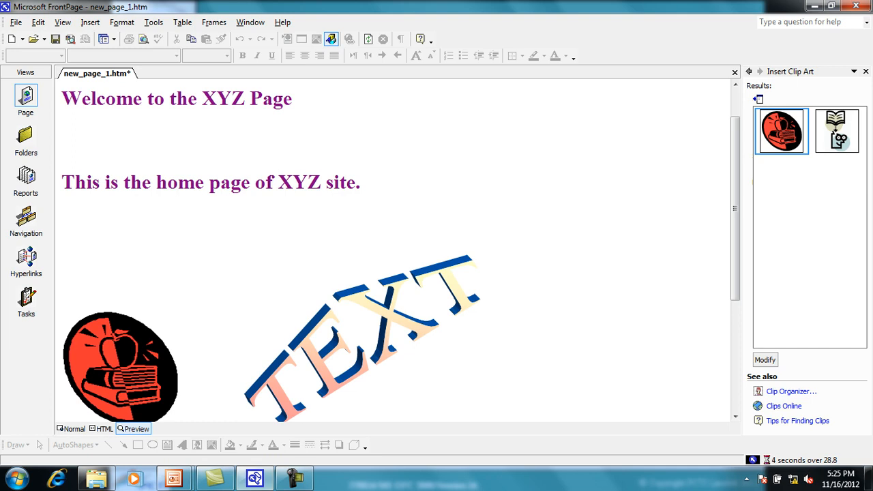
Look over the page preview down to the "END OF PAGE" line, and view the page's Save As options without saving
scroll(392, 245, "down", 3)
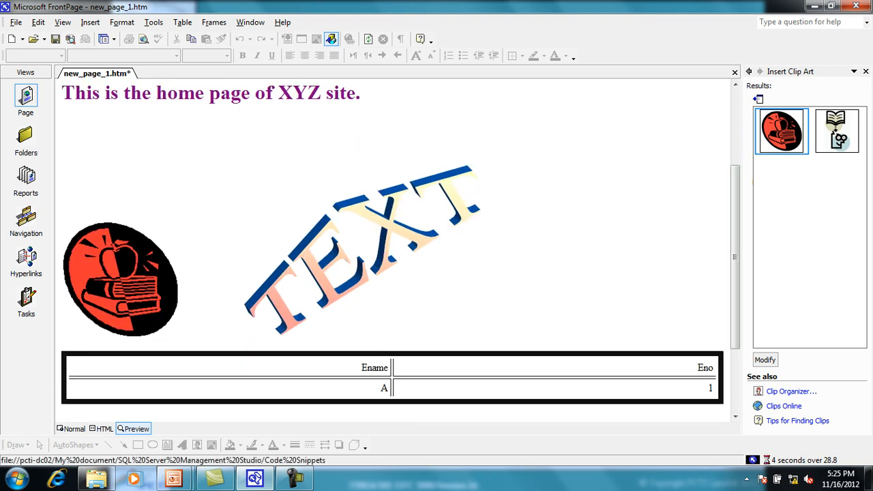
scroll(392, 245, "down", 3)
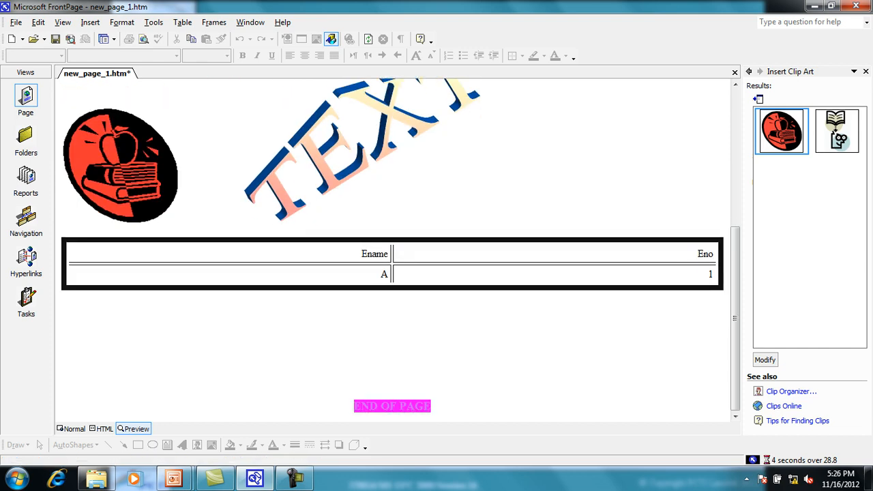
key("alt+f")
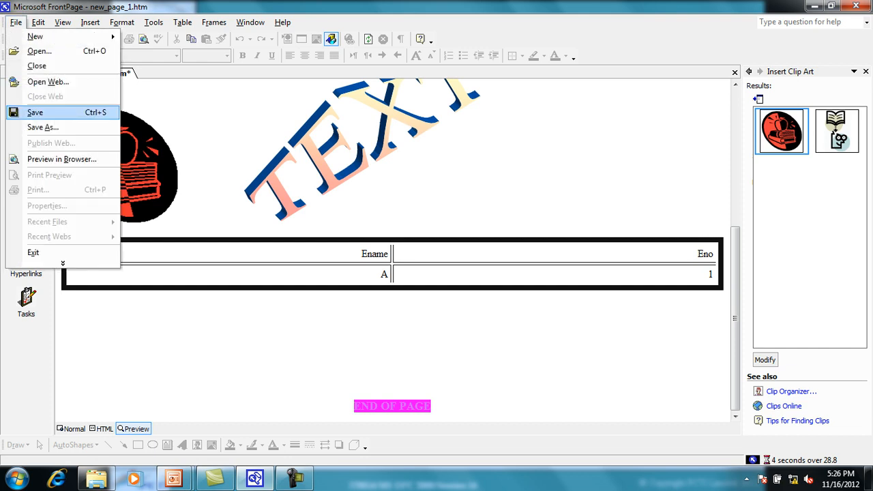
left_click(36, 112)
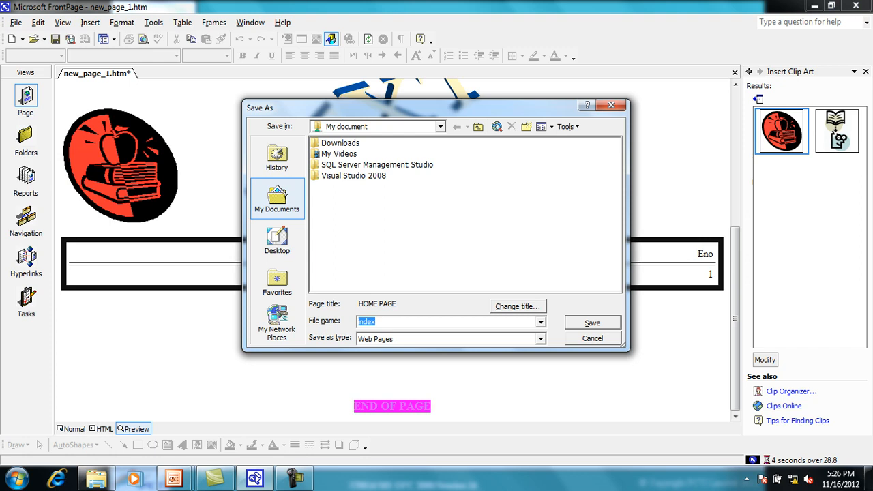
left_click(401, 321)
left_click(592, 337)
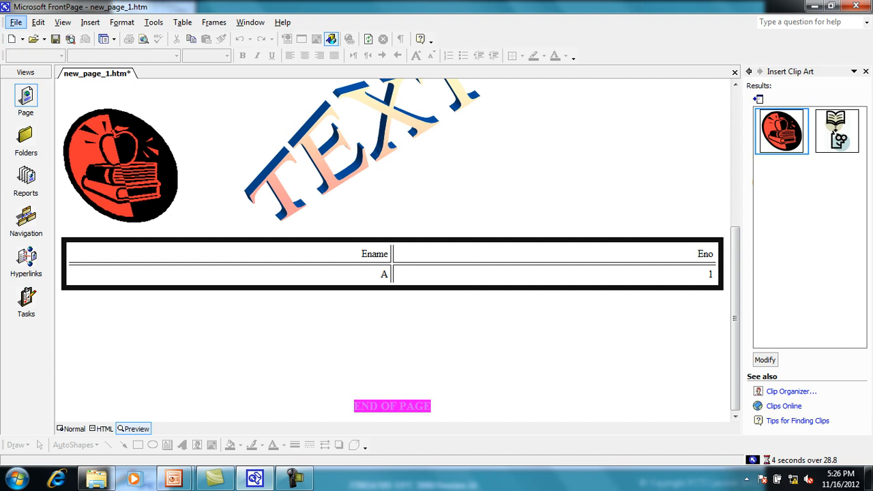
View the Preview in Browser options without launching the browser, and test the red clip art's hyperlink in the preview
left_click(16, 21)
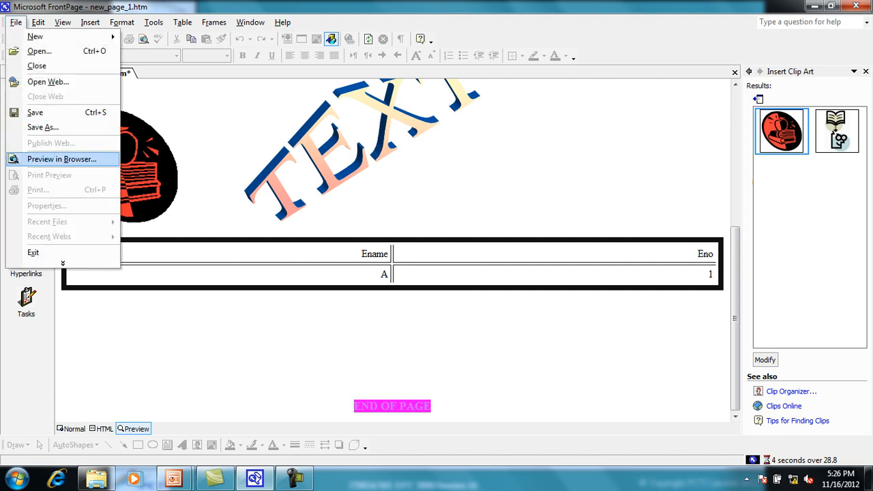
left_click(62, 158)
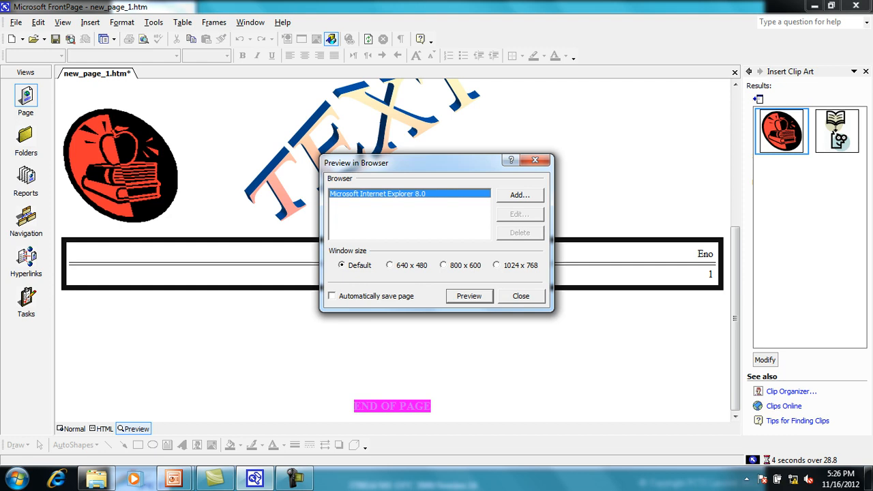
left_click(520, 296)
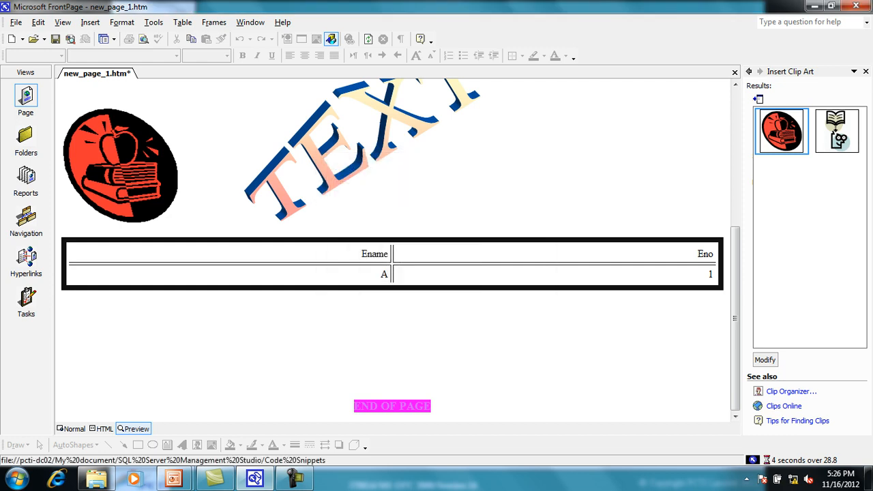
left_click(120, 166)
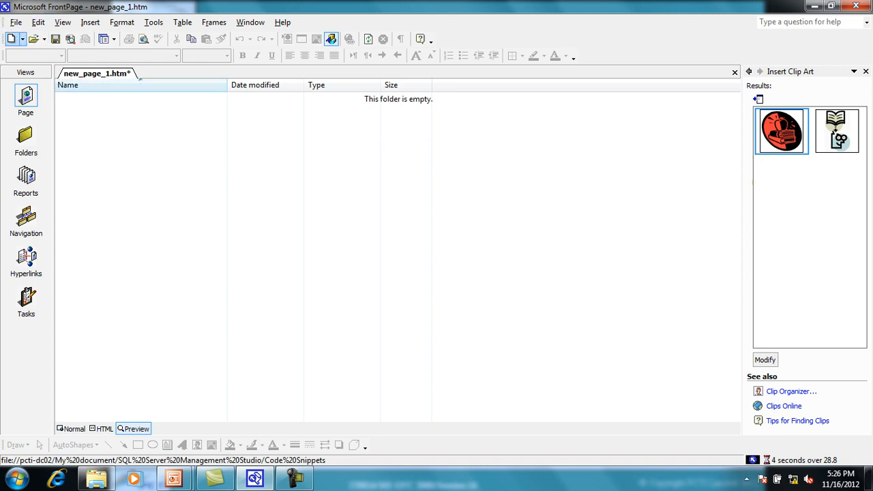
left_click(734, 72)
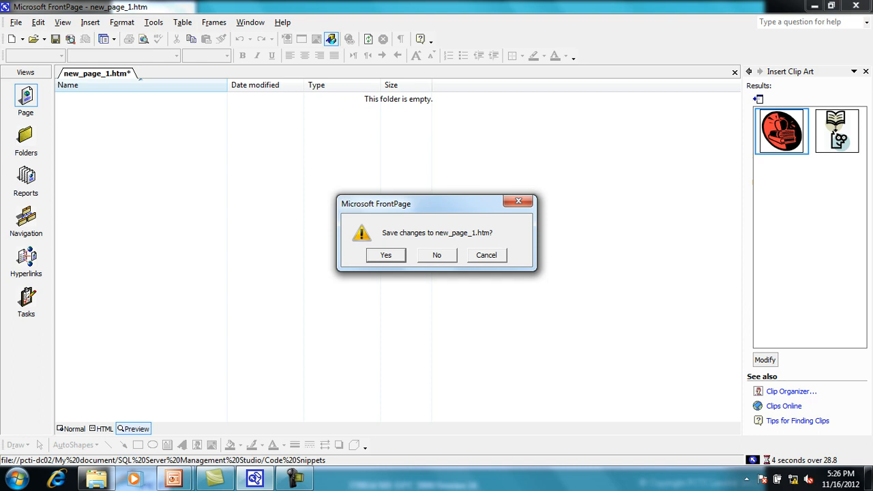
key("Return")
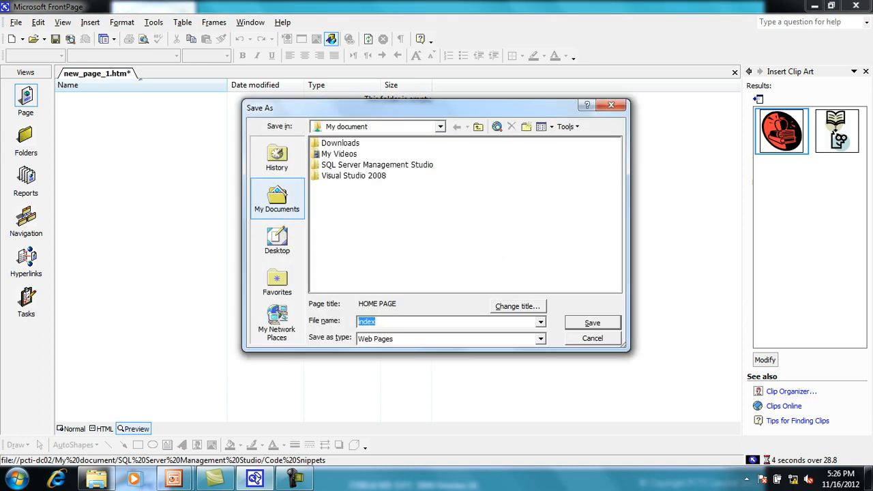
left_click(592, 338)
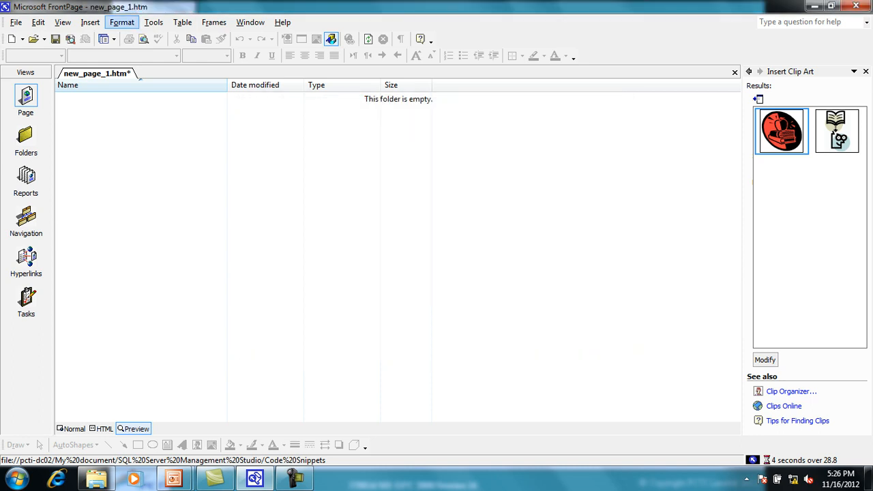
Close the Insert Clip Art pane to give the page the full window width
left_click(16, 23)
left_click(139, 77)
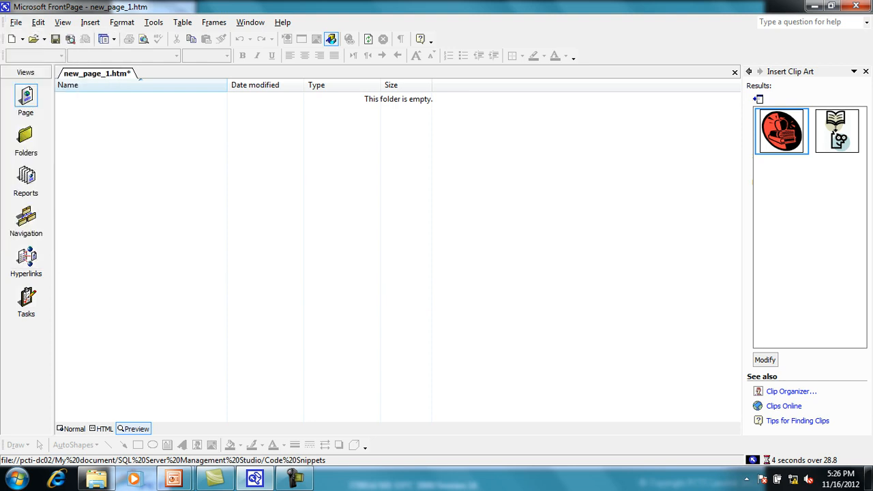
left_click(866, 71)
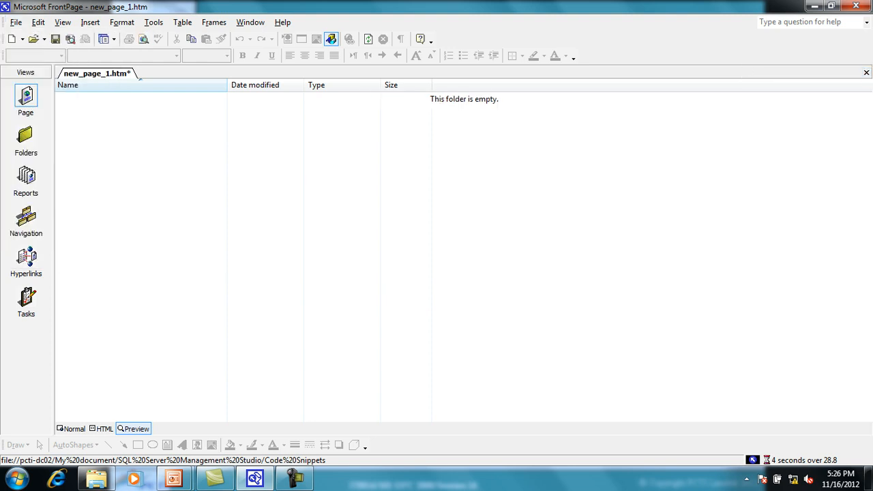